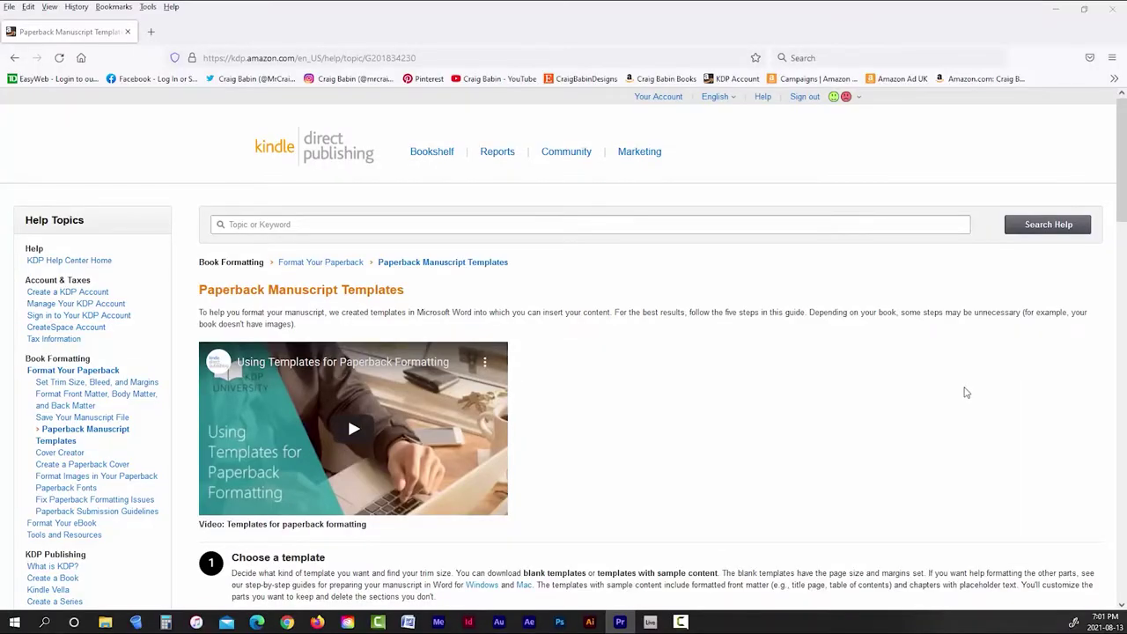
- Check KDP's page-size-with-bleed table, then bring up InDesign's Home screen
{"action": "middle_click", "coordinate": [962, 390]}
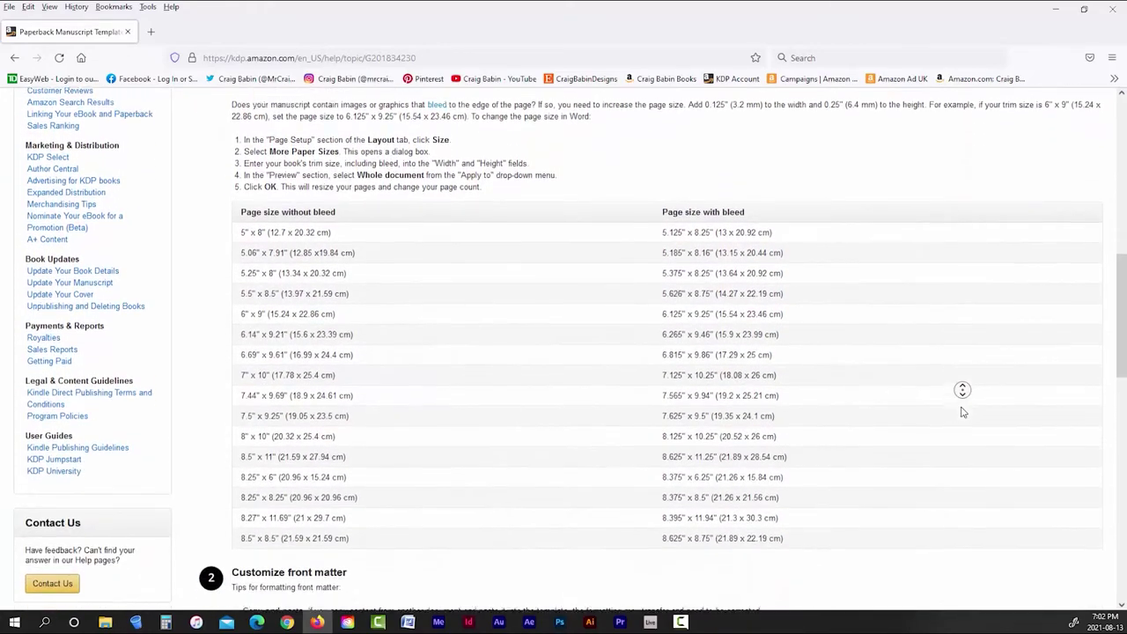
{"action": "left_click", "coordinate": [964, 411]}
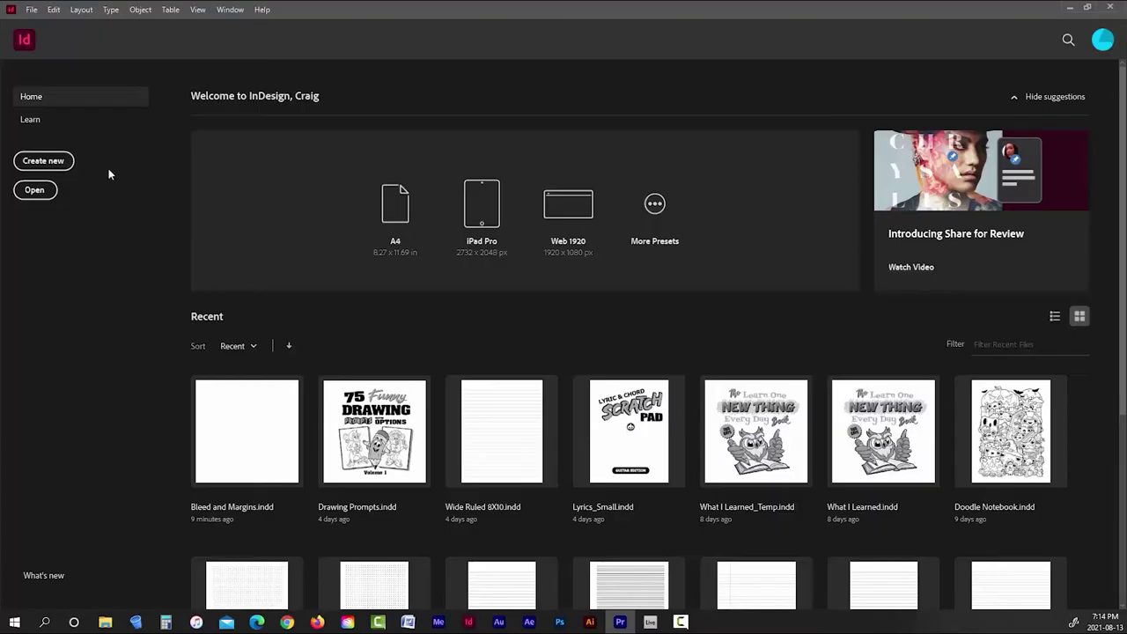
- Start a new document in inches with an 8.25 × 8.25 in page size
{"action": "left_click", "coordinate": [33, 161]}
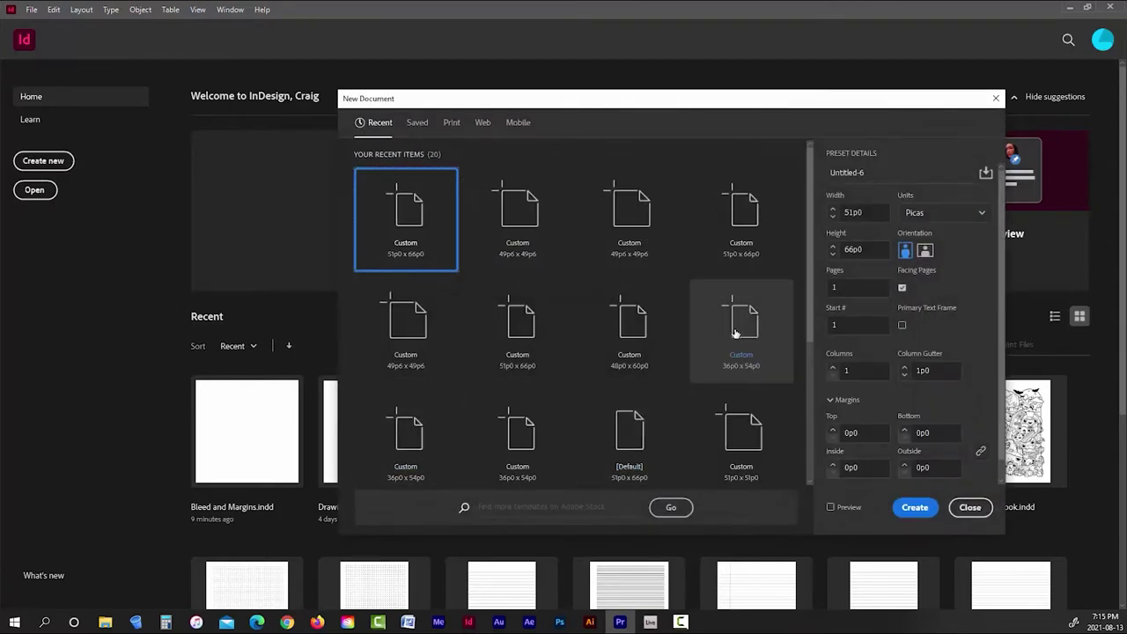
{"action": "left_click", "coordinate": [975, 214]}
{"action": "left_click", "coordinate": [933, 276]}
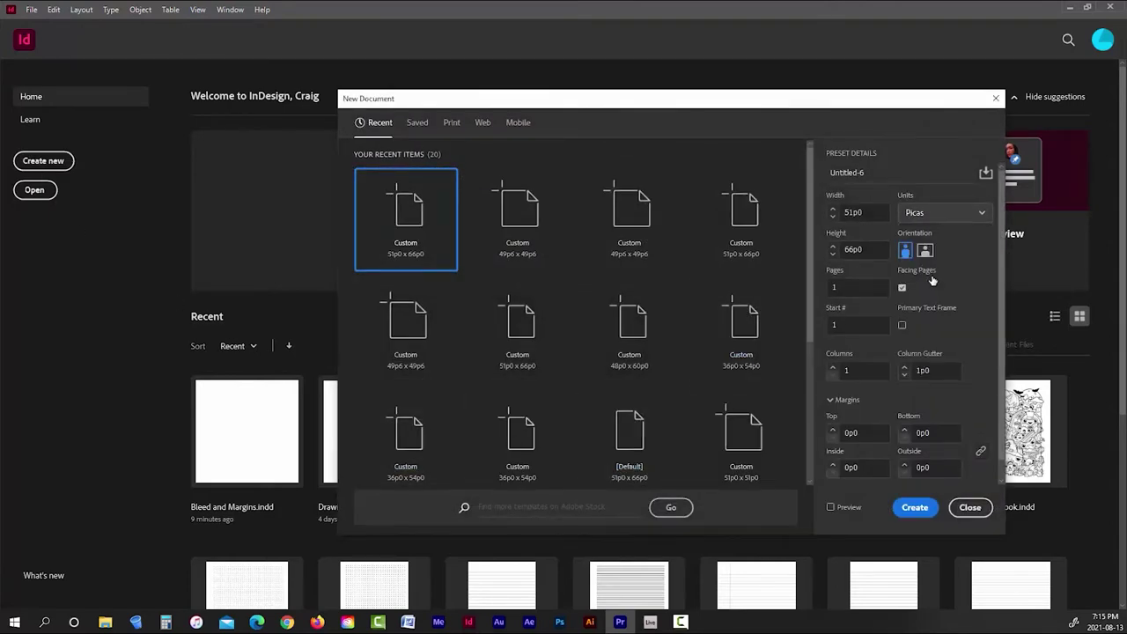
{"action": "left_click", "coordinate": [852, 212]}
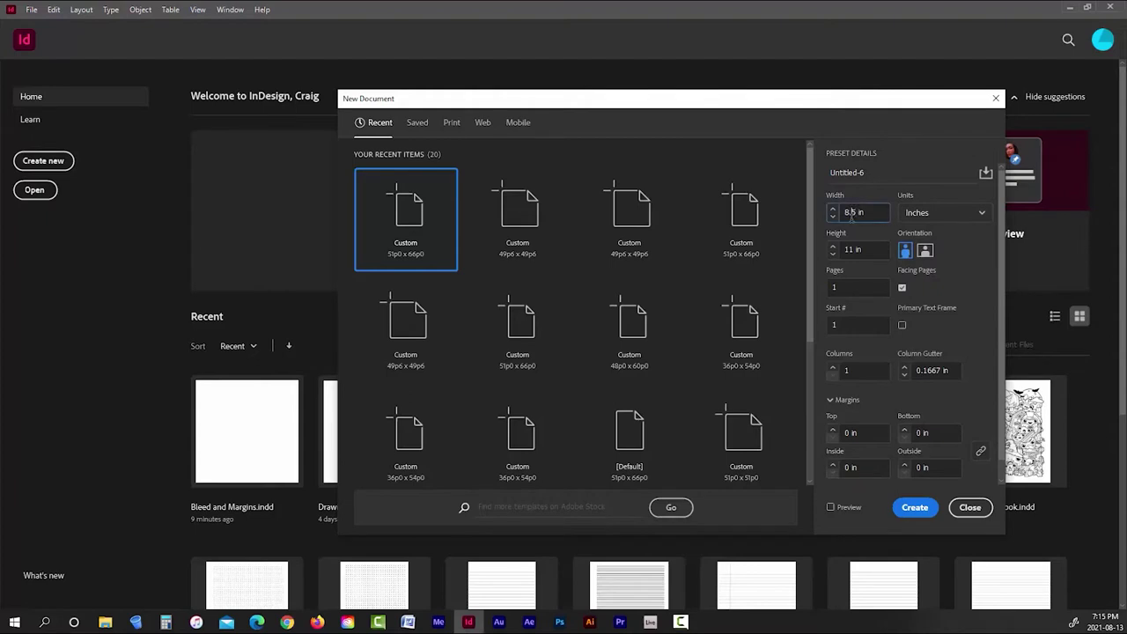
{"action": "type", "text": "2"}
{"action": "key", "text": "Tab"}
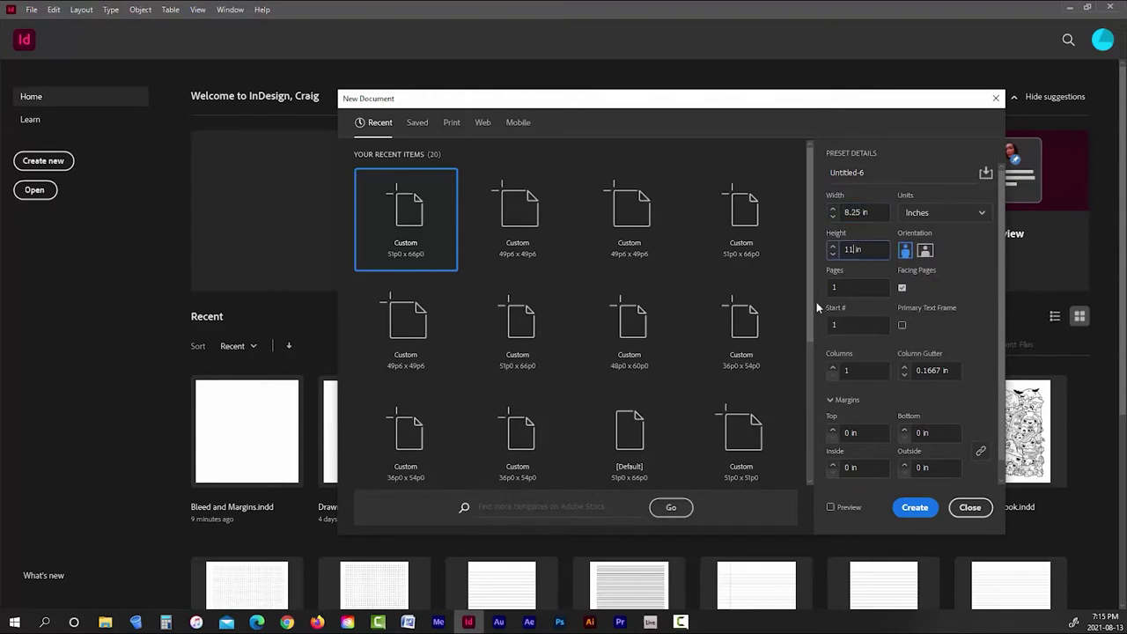
{"action": "type", "text": "1"}
{"action": "key", "text": "BackSpace"}
{"action": "type", "text": "8.25"}
- Set 4 pages, linked 0.5 in margins and zero bleed, then create the document
{"action": "left_click", "coordinate": [853, 284]}
{"action": "left_click_drag", "start_coordinate": [847, 289], "coordinate": [828, 289]}
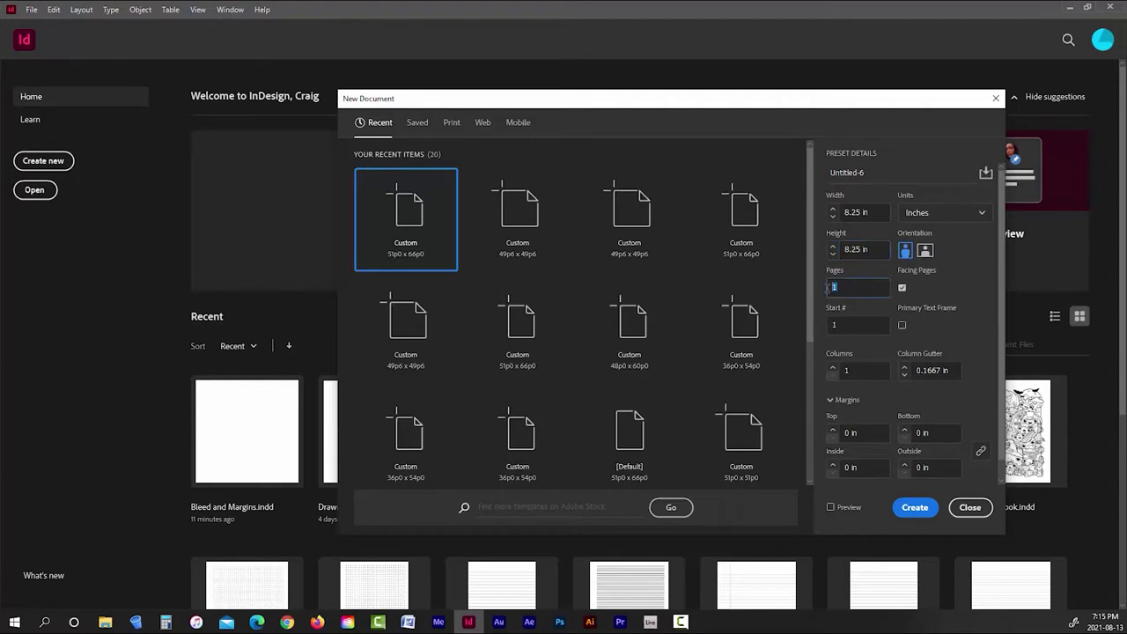
{"action": "type", "text": "4"}
{"action": "left_click", "coordinate": [869, 370]}
{"action": "scroll", "coordinate": [904, 379], "scroll_direction": "down", "scroll_amount": 1}
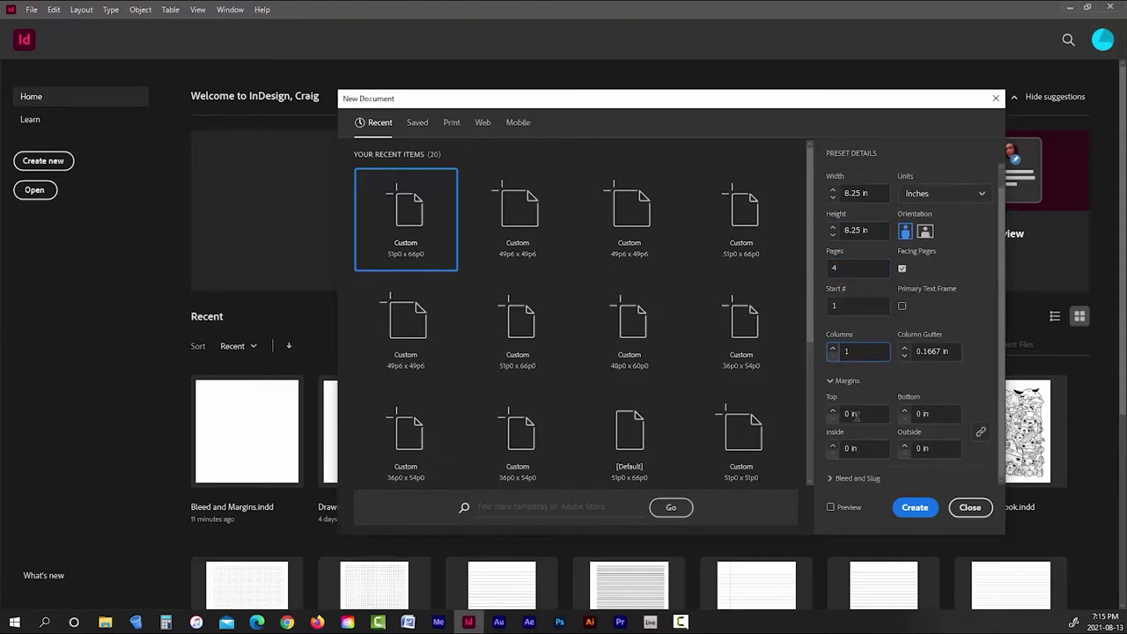
{"action": "left_click", "coordinate": [852, 413]}
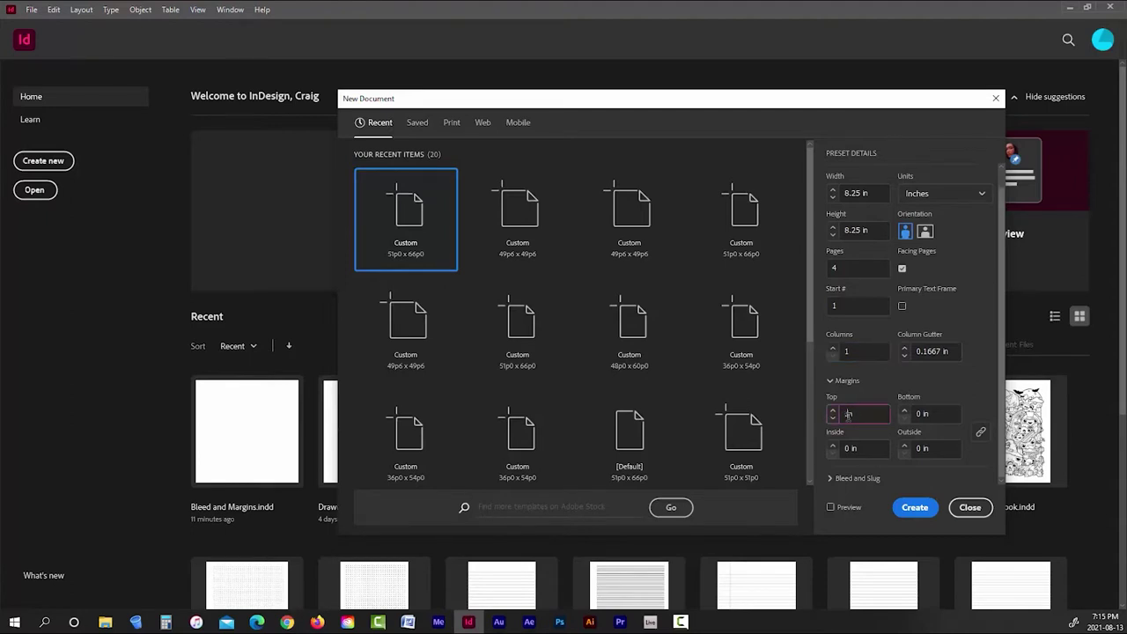
{"action": "type", "text": ".5"}
{"action": "left_click", "coordinate": [979, 431]}
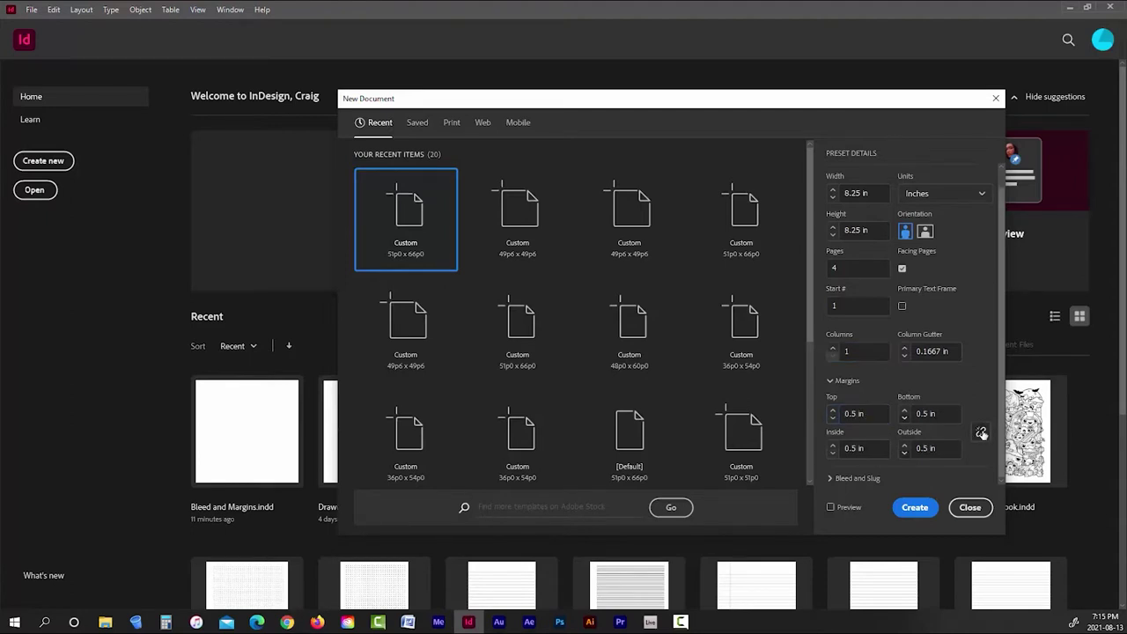
{"action": "left_click", "coordinate": [832, 478]}
{"action": "scroll", "coordinate": [920, 427], "scroll_direction": "down", "scroll_amount": 3}
{"action": "left_click", "coordinate": [914, 508]}
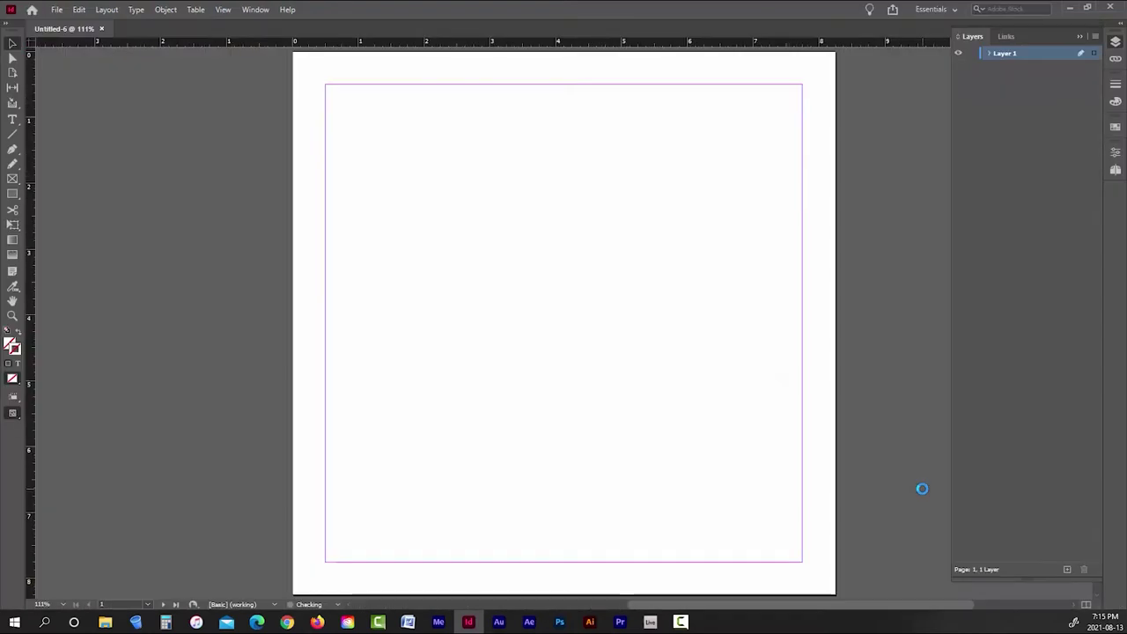
- Paste the placeholder text frames in place on spread 2–3 and preview without guides
{"action": "scroll", "coordinate": [862, 403], "scroll_direction": "down", "scroll_amount": 5}
{"action": "key", "text": "ctrl+minus"}
{"action": "key", "text": "ctrl+minus"}
{"action": "scroll", "coordinate": [642, 350], "scroll_direction": "down", "scroll_amount": 5}
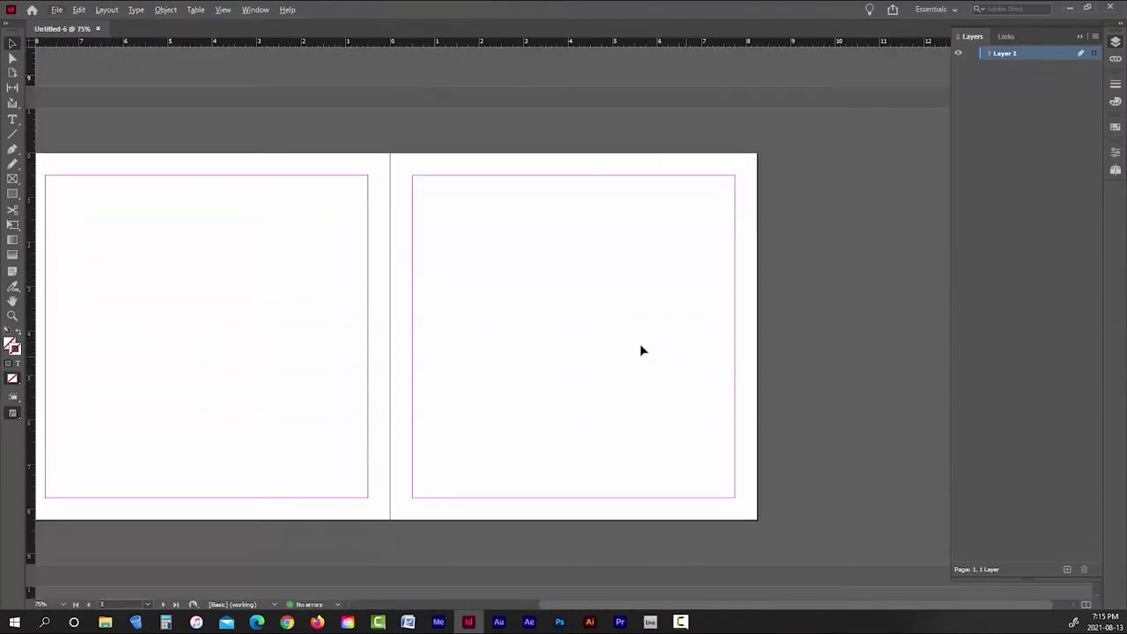
{"action": "left_click_drag", "start_coordinate": [642, 350], "coordinate": [734, 323]}
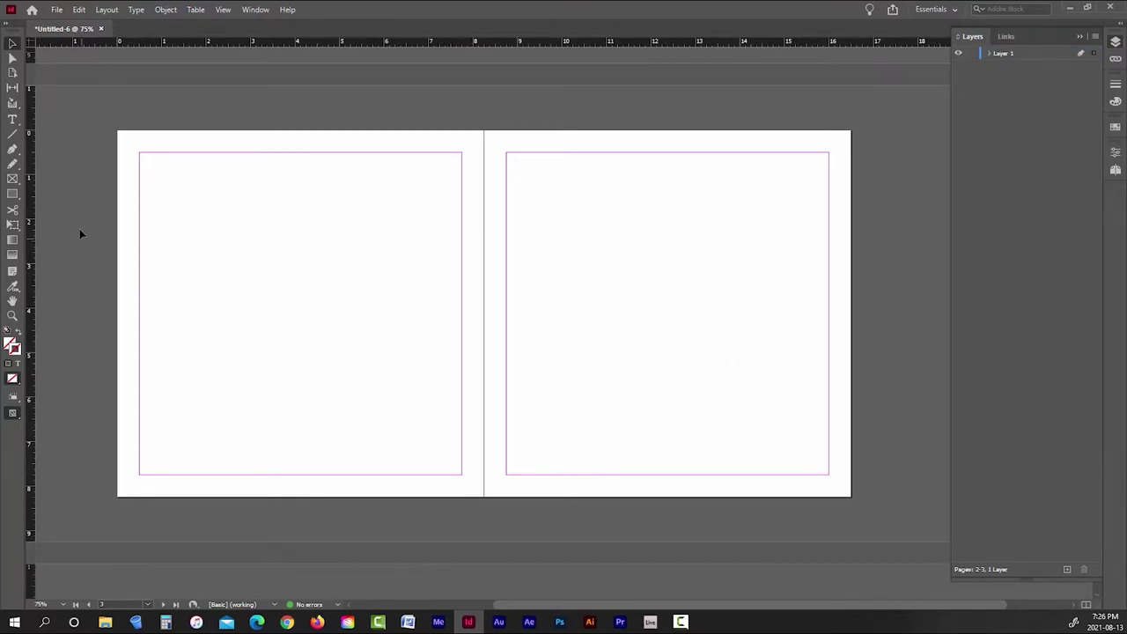
{"action": "left_click", "coordinate": [74, 9]}
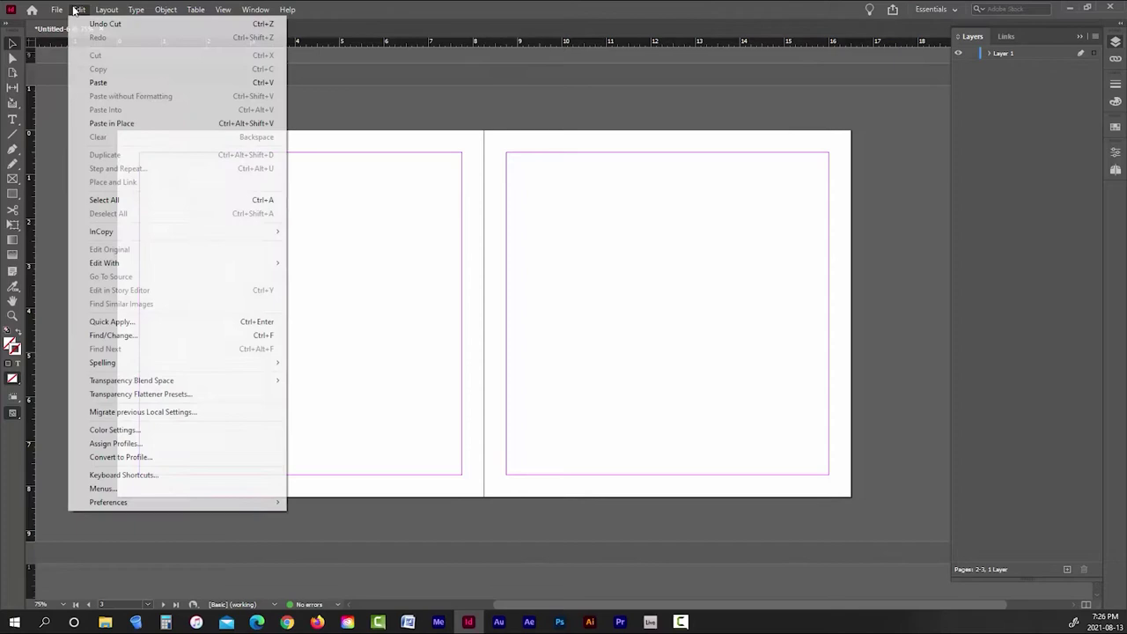
{"action": "left_click", "coordinate": [112, 120]}
{"action": "left_click", "coordinate": [103, 188]}
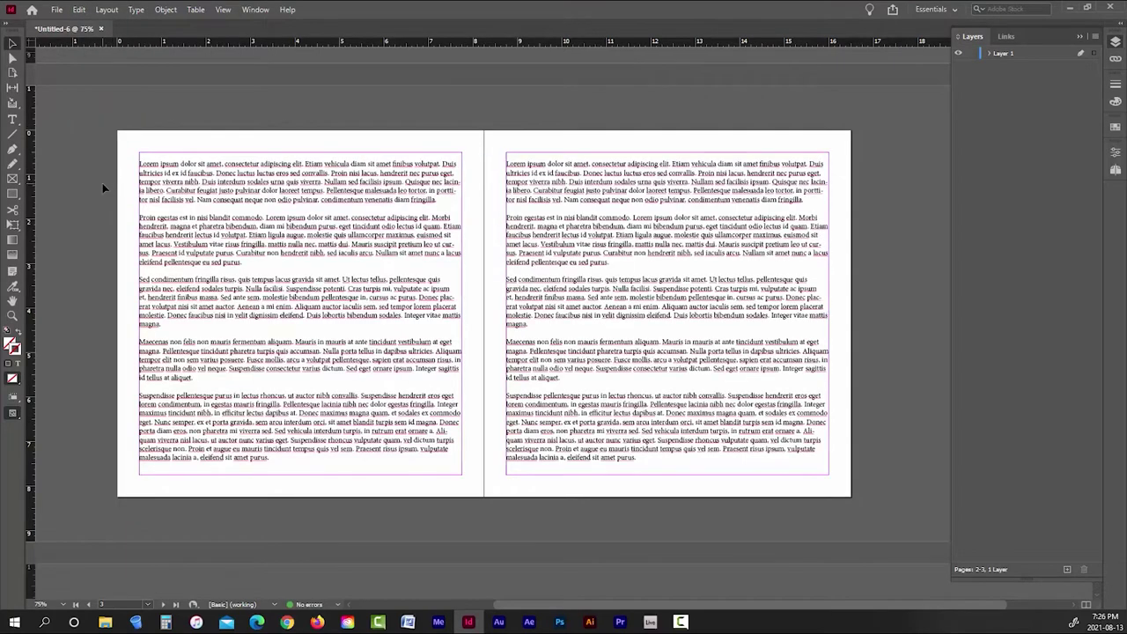
{"action": "key", "text": "w"}
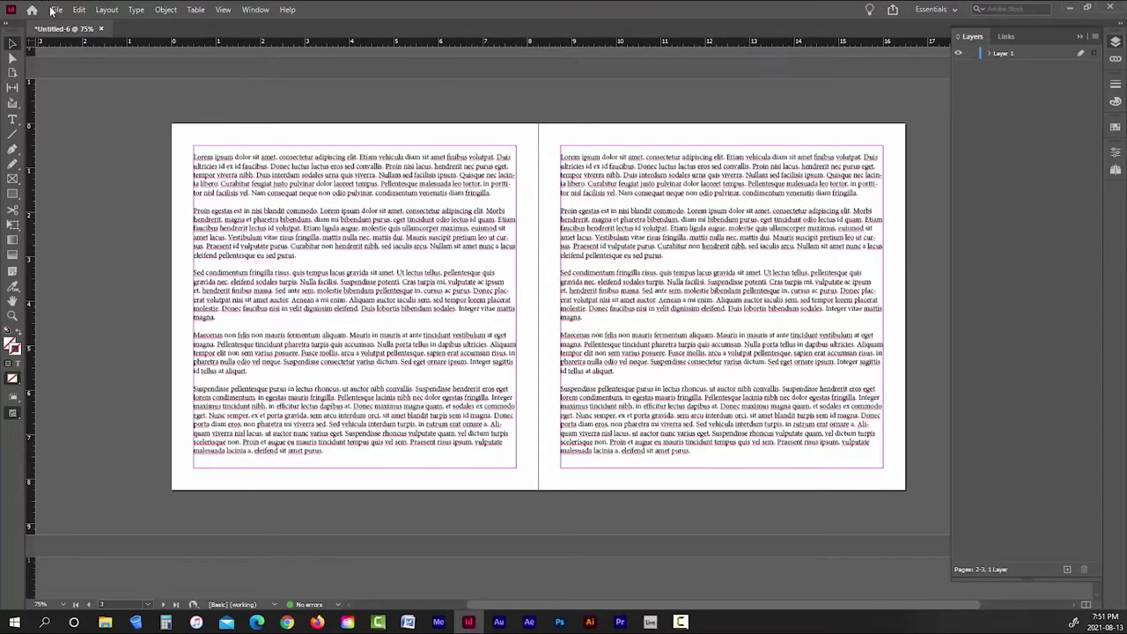
- Change the inside margin to 0.75 in through Document Setup
{"action": "left_click", "coordinate": [56, 10]}
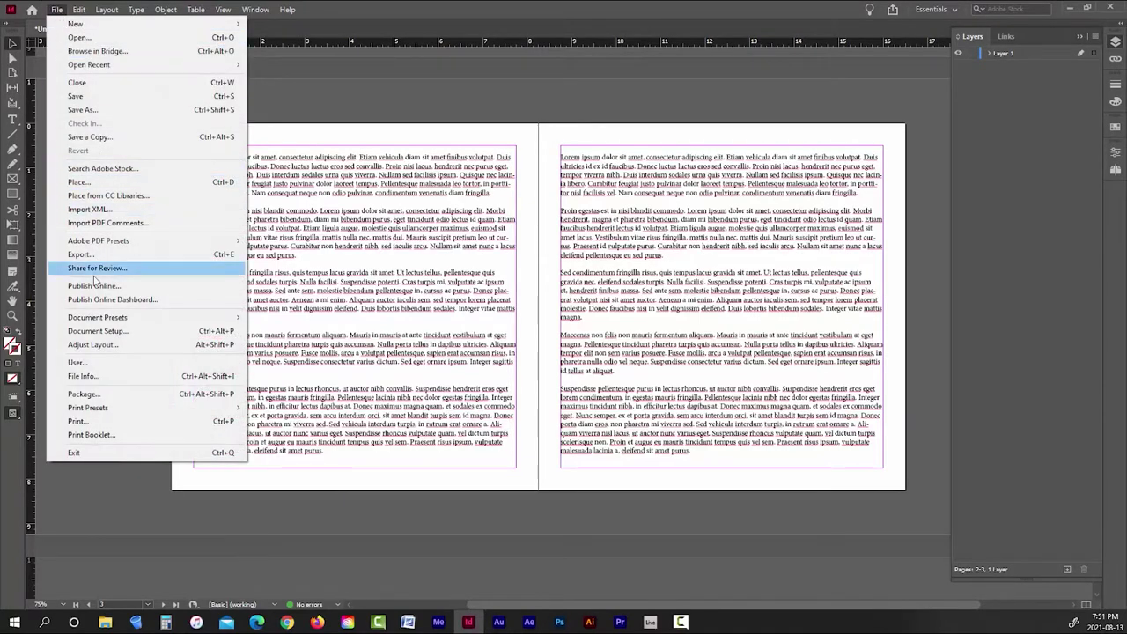
{"action": "left_click", "coordinate": [96, 317]}
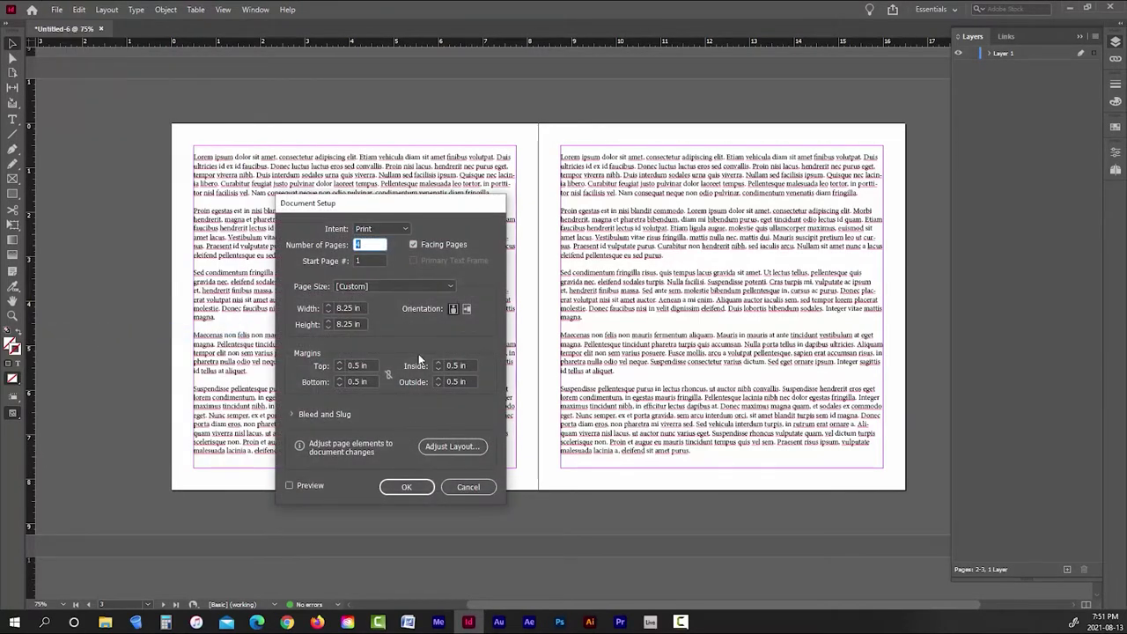
{"action": "left_click", "coordinate": [456, 364]}
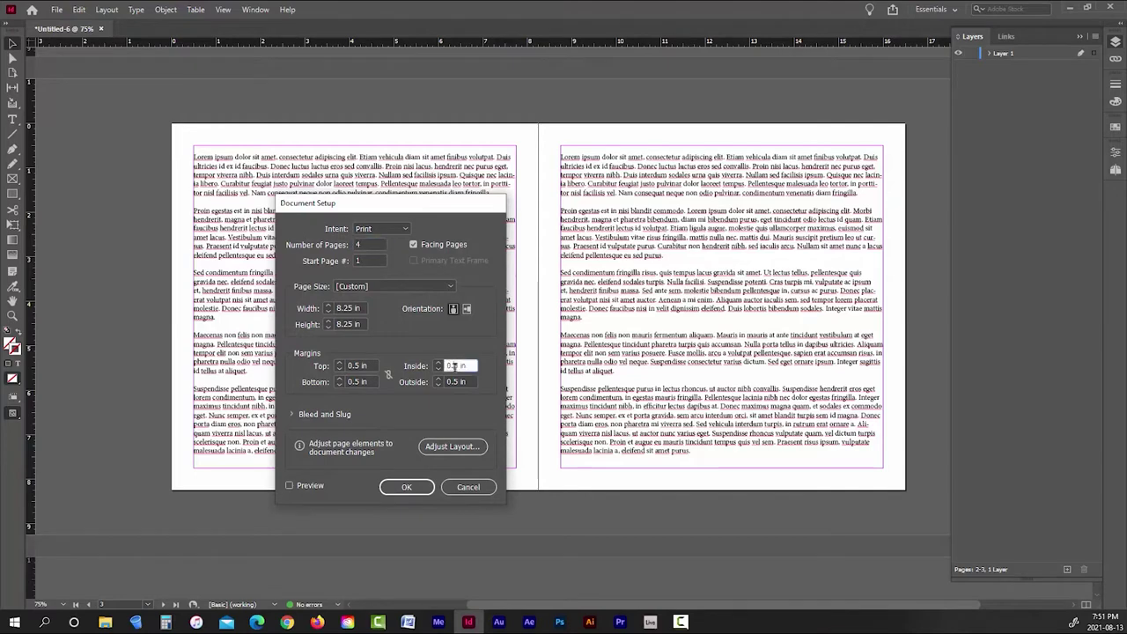
{"action": "type", "text": "7"}
{"action": "left_click", "coordinate": [407, 487]}
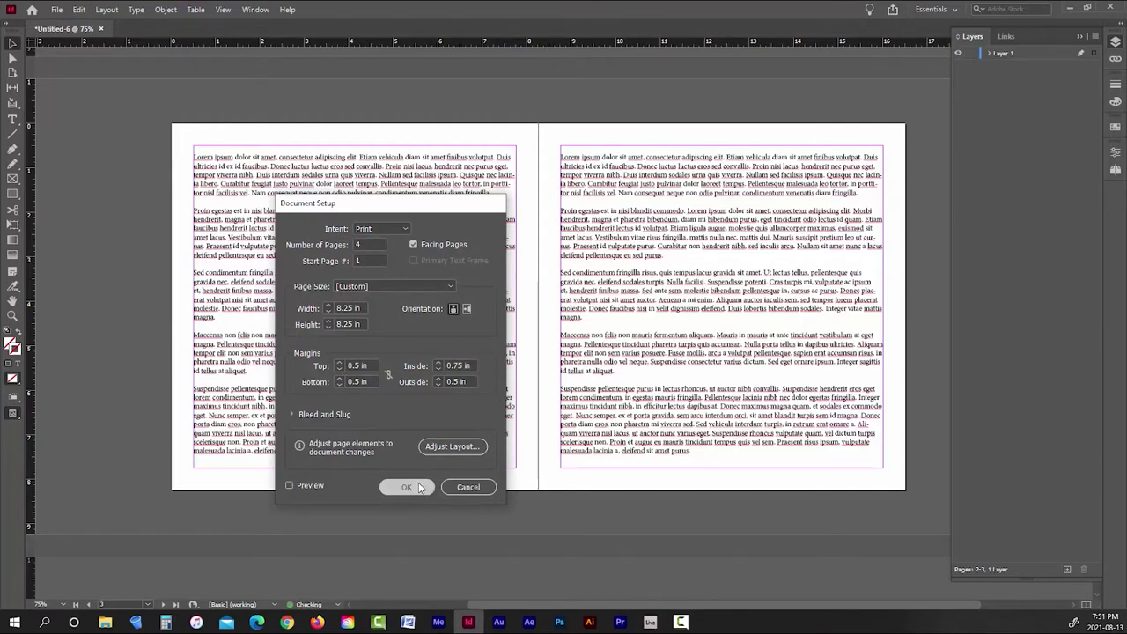
- Narrow both pages' text frames to the new inside margin guides and check in preview
{"action": "left_click", "coordinate": [497, 312]}
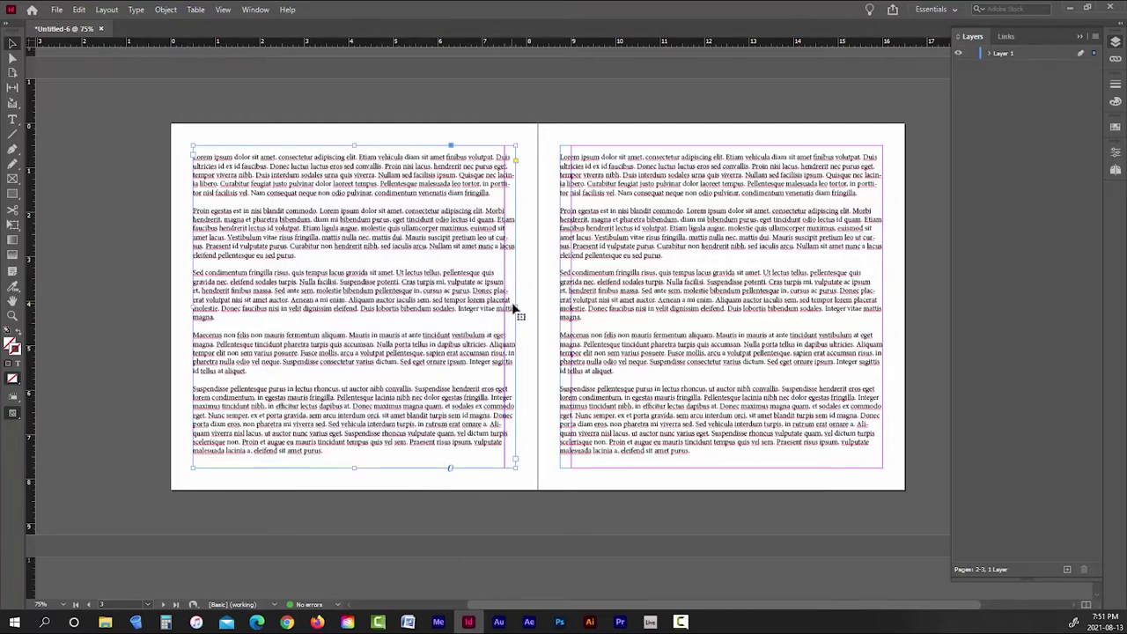
{"action": "left_click_drag", "start_coordinate": [515, 304], "coordinate": [570, 304]}
{"action": "left_click", "coordinate": [560, 313]}
{"action": "left_click", "coordinate": [486, 521]}
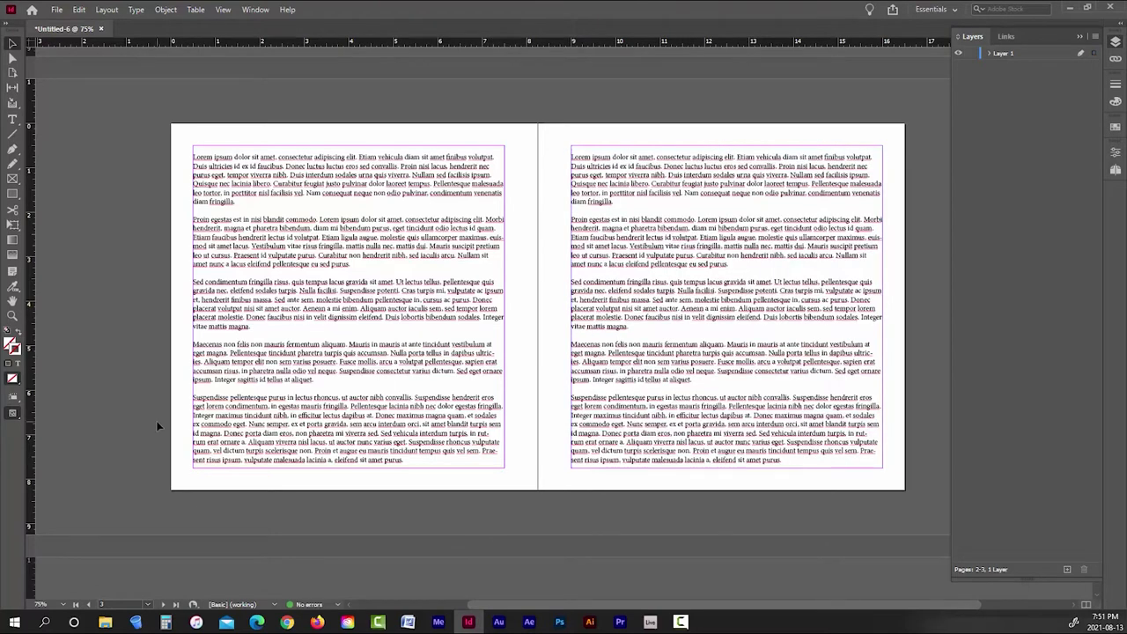
{"action": "key", "text": "w"}
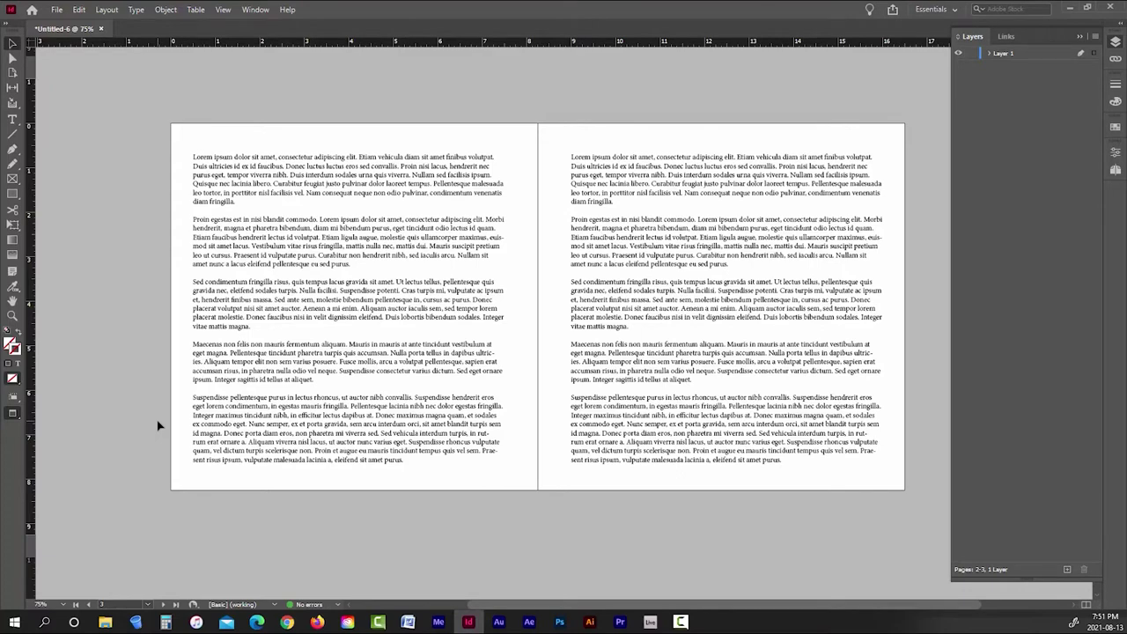
{"action": "key", "text": "w"}
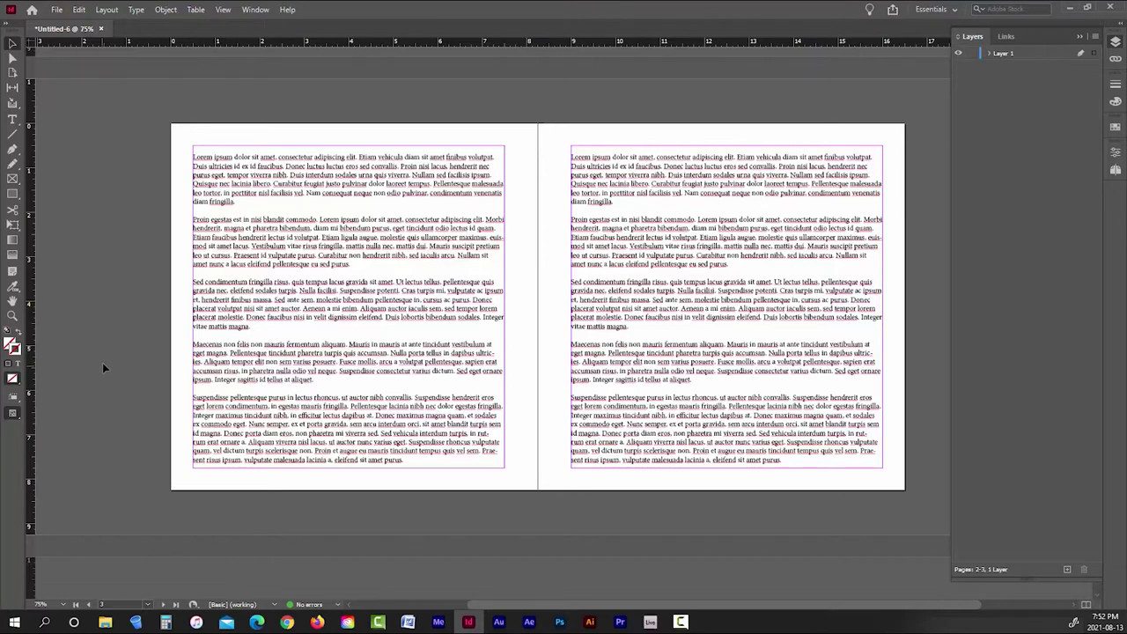
- In Document Setup, set the margins to 0.25 in with a 0.5 in inside margin
{"action": "left_click", "coordinate": [56, 10]}
{"action": "left_click", "coordinate": [104, 328]}
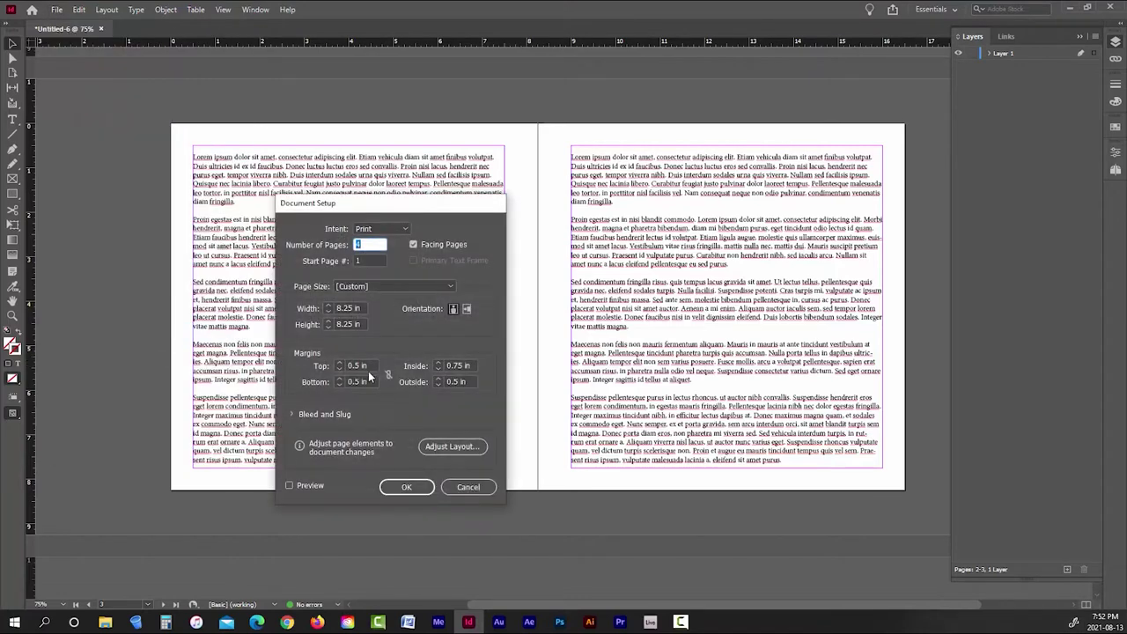
{"action": "left_click", "coordinate": [356, 366]}
{"action": "type", "text": "2"}
{"action": "left_click", "coordinate": [390, 374]}
{"action": "left_click", "coordinate": [388, 374]}
{"action": "left_click", "coordinate": [453, 365]}
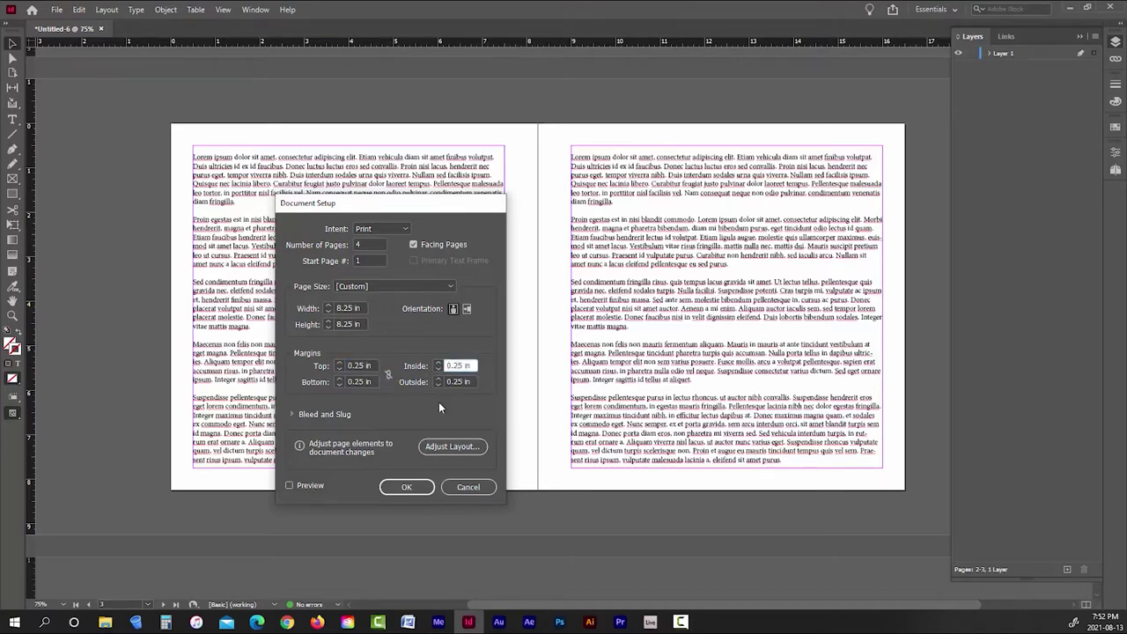
{"action": "key", "text": "BackSpace"}
{"action": "left_click", "coordinate": [411, 491]}
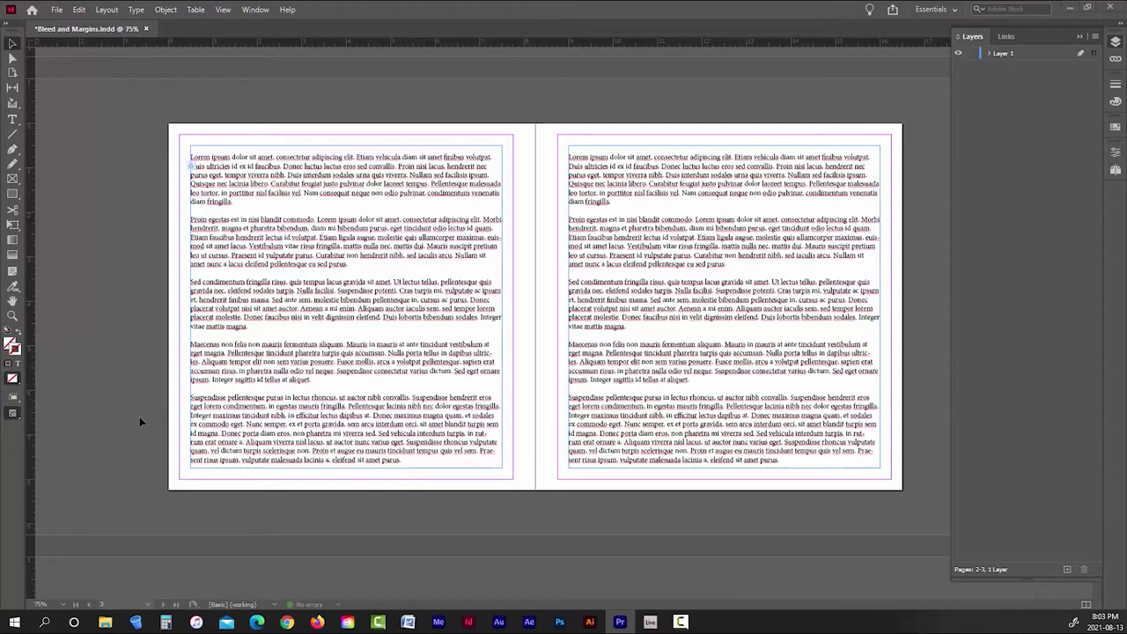
- In Layer 1, hide the TEXT layer and show the HORTON artwork layer
{"action": "left_click", "coordinate": [989, 53]}
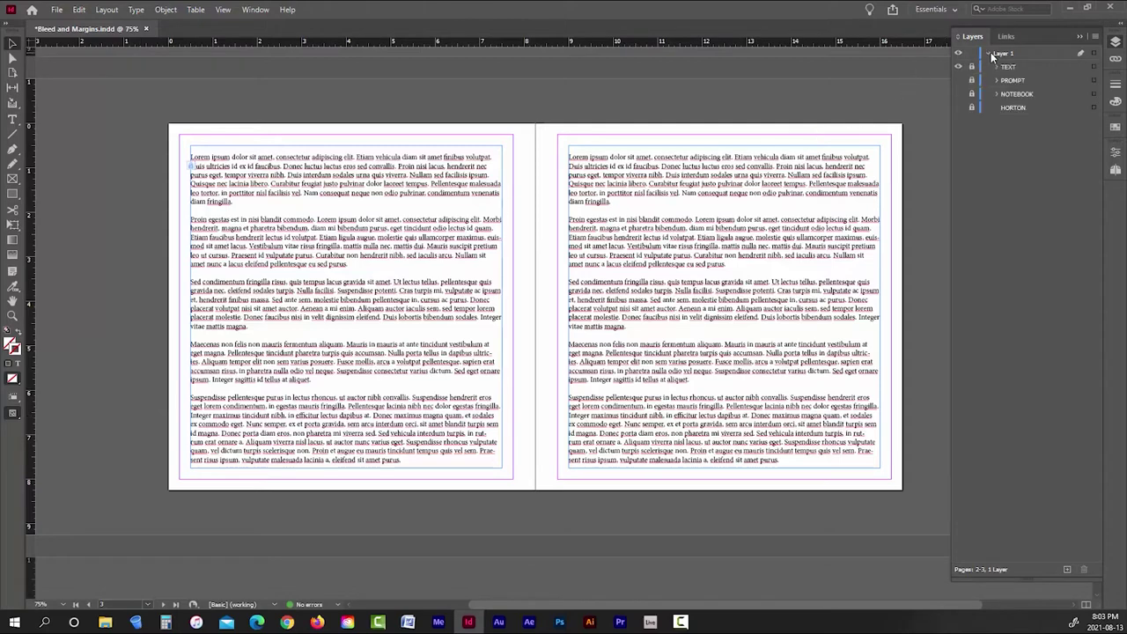
{"action": "left_click", "coordinate": [958, 67]}
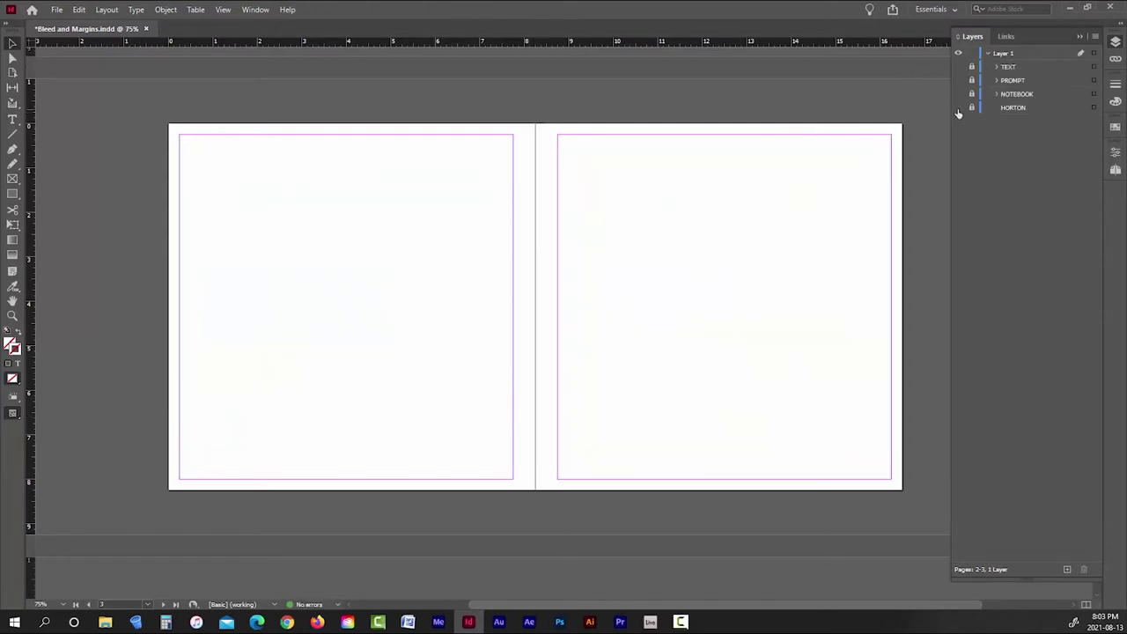
{"action": "left_click", "coordinate": [958, 108]}
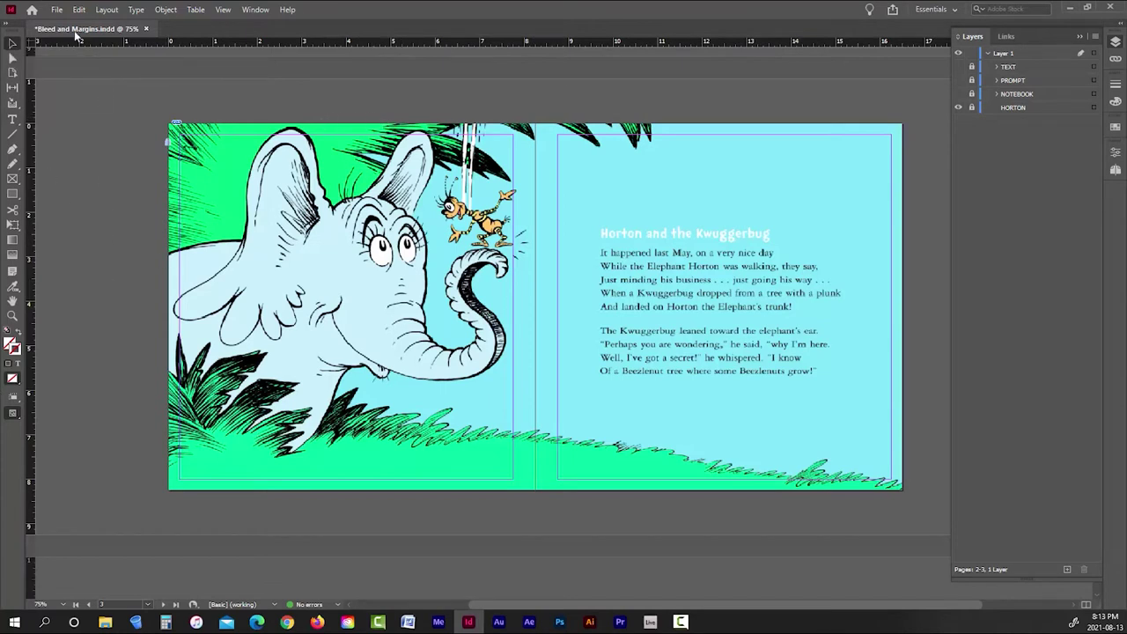
- Link all margins to a single 0.5 in value in Document Setup
{"action": "left_click", "coordinate": [56, 9]}
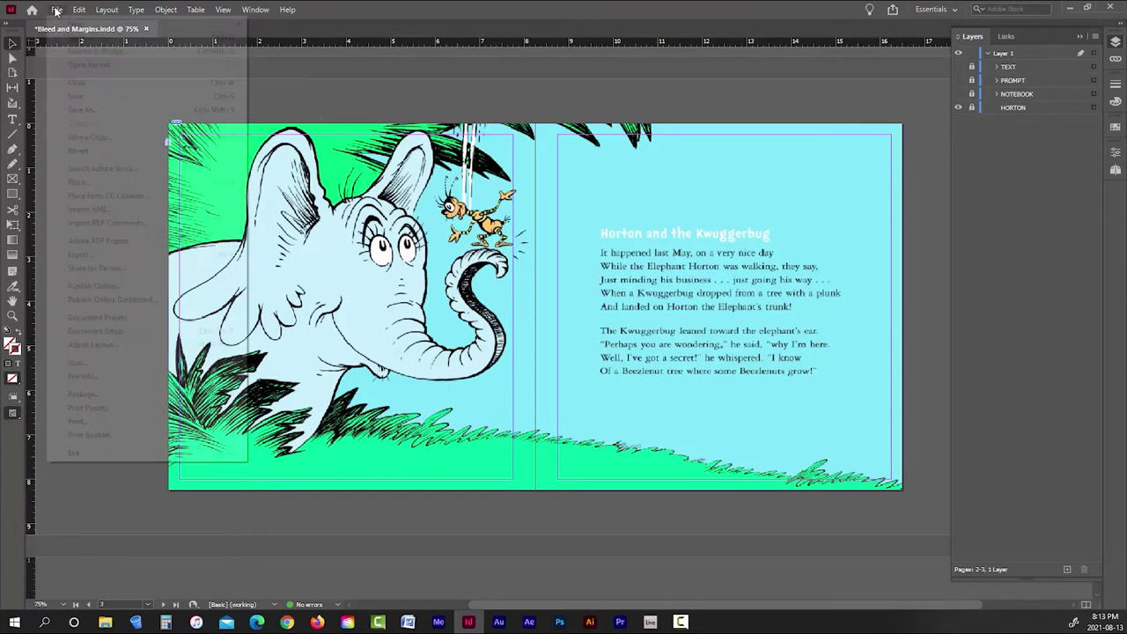
{"action": "left_click", "coordinate": [91, 330]}
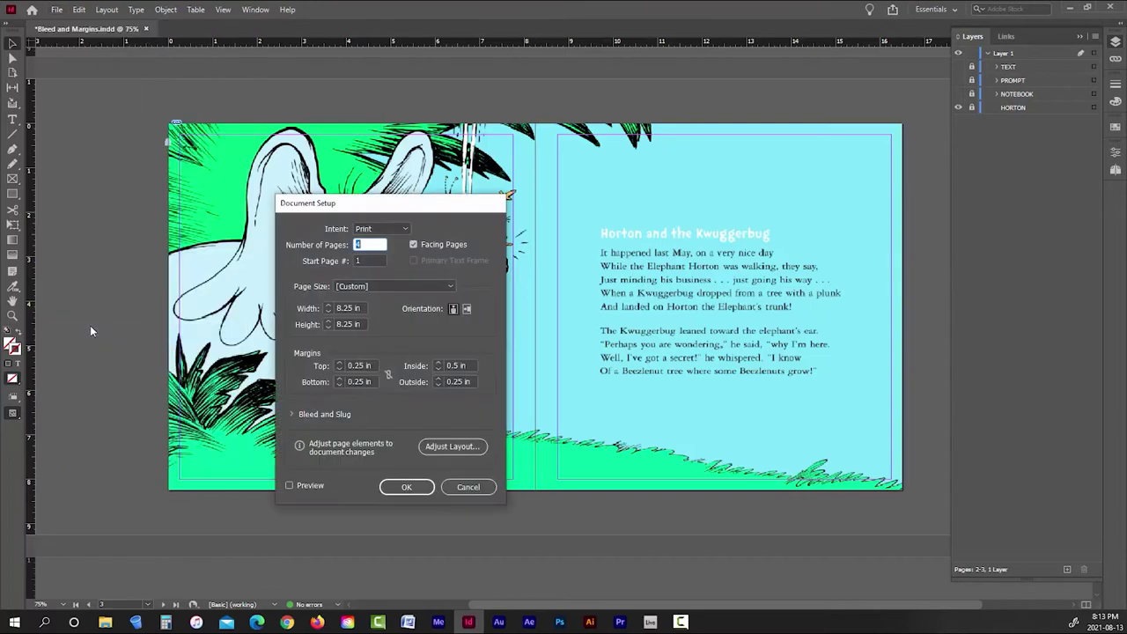
{"action": "left_click", "coordinate": [358, 365]}
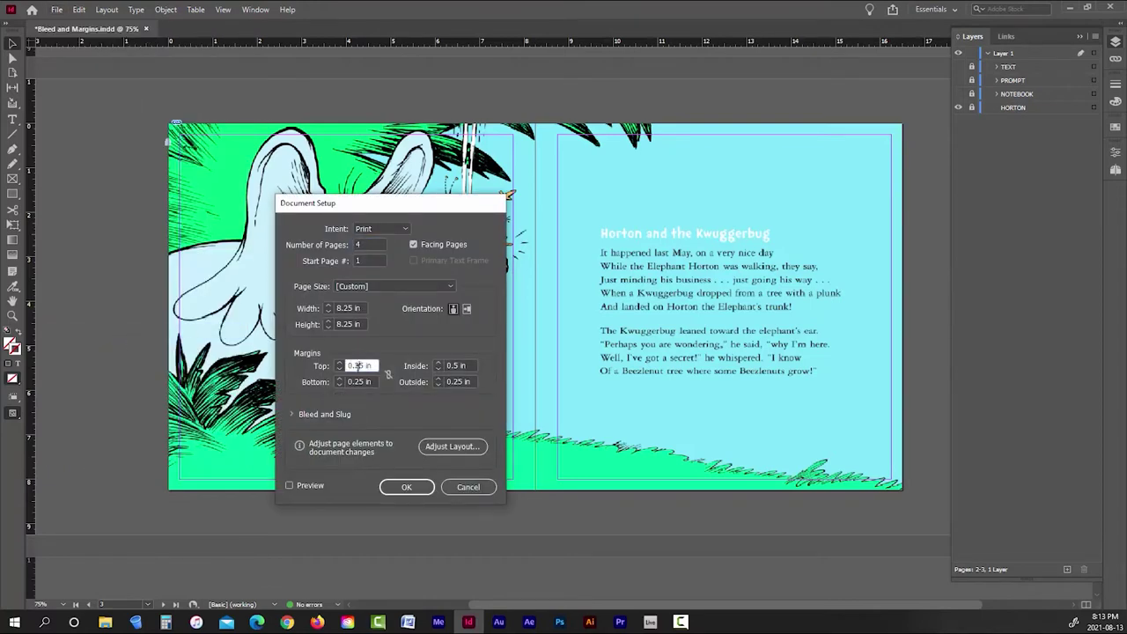
{"action": "left_click", "coordinate": [388, 374]}
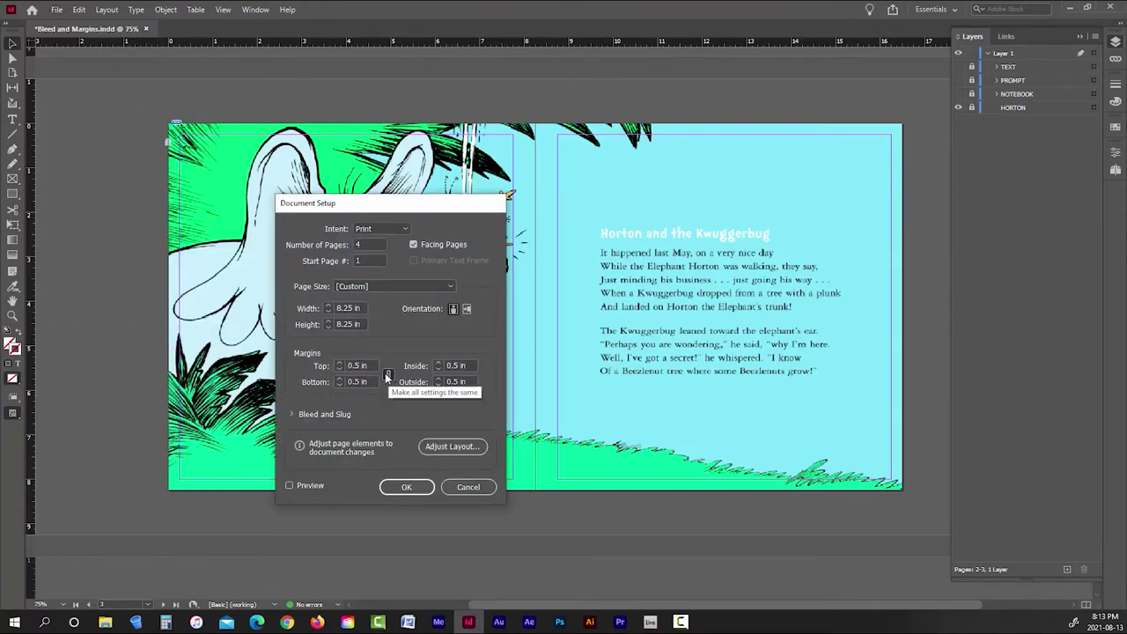
{"action": "left_click", "coordinate": [453, 366]}
{"action": "left_click", "coordinate": [453, 366]}
{"action": "left_click", "coordinate": [398, 487]}
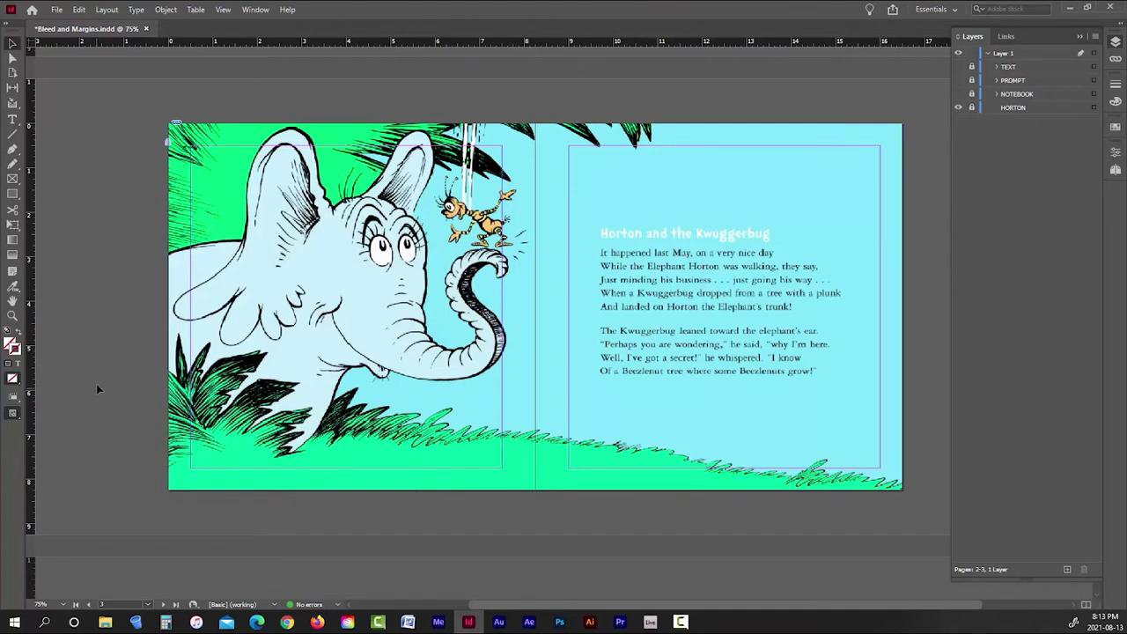
- Hide the HORTON layer, show the PROMPT layer, and check it in preview
{"action": "left_click", "coordinate": [958, 108]}
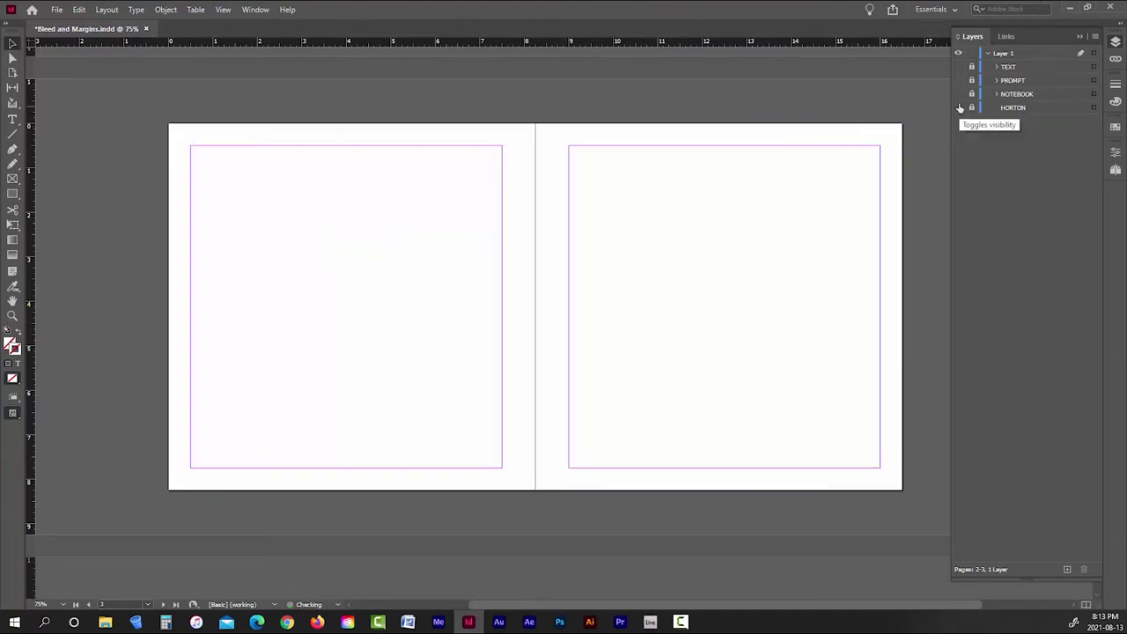
{"action": "left_click", "coordinate": [958, 80]}
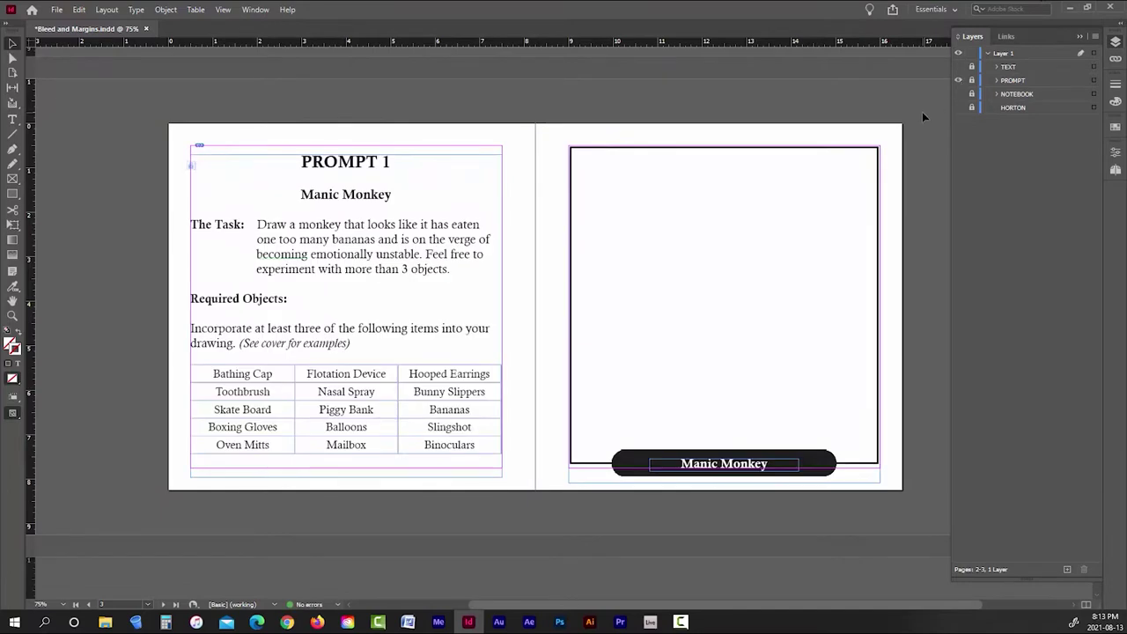
{"action": "key", "text": "w"}
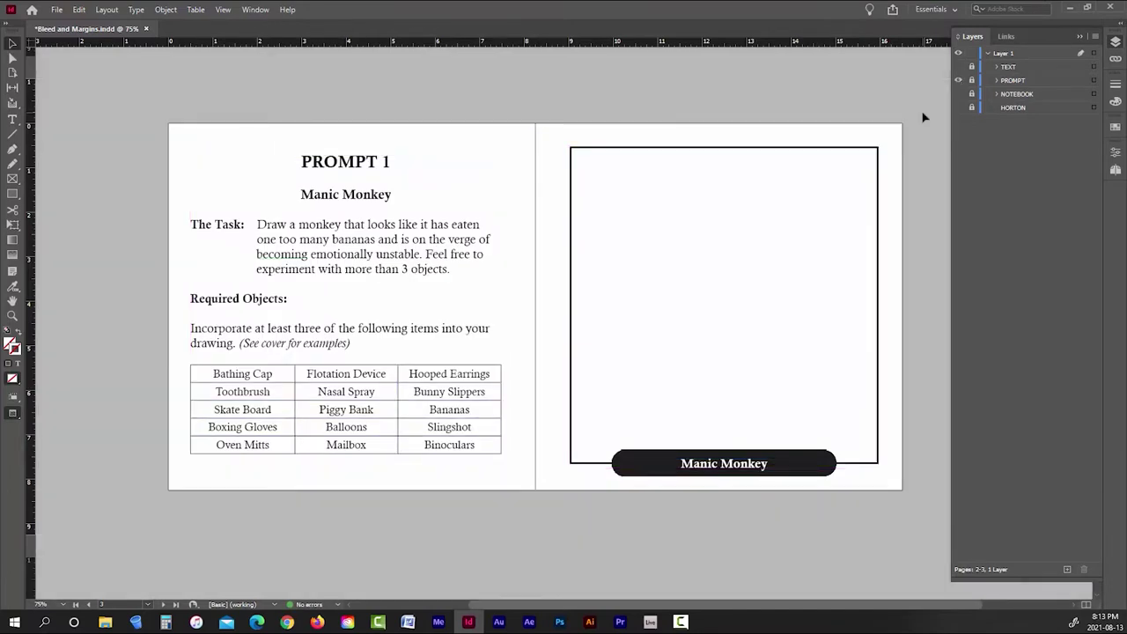
{"action": "key", "text": "w"}
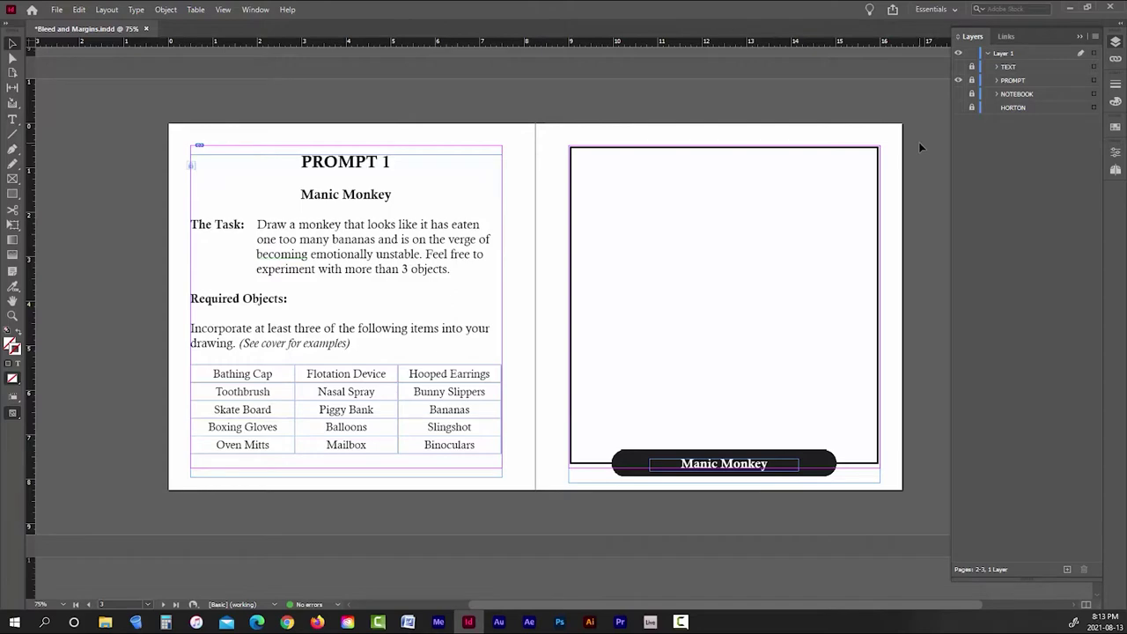
- Recheck the KDP page-size table in Firefox and return to InDesign
{"action": "left_click", "coordinate": [317, 622]}
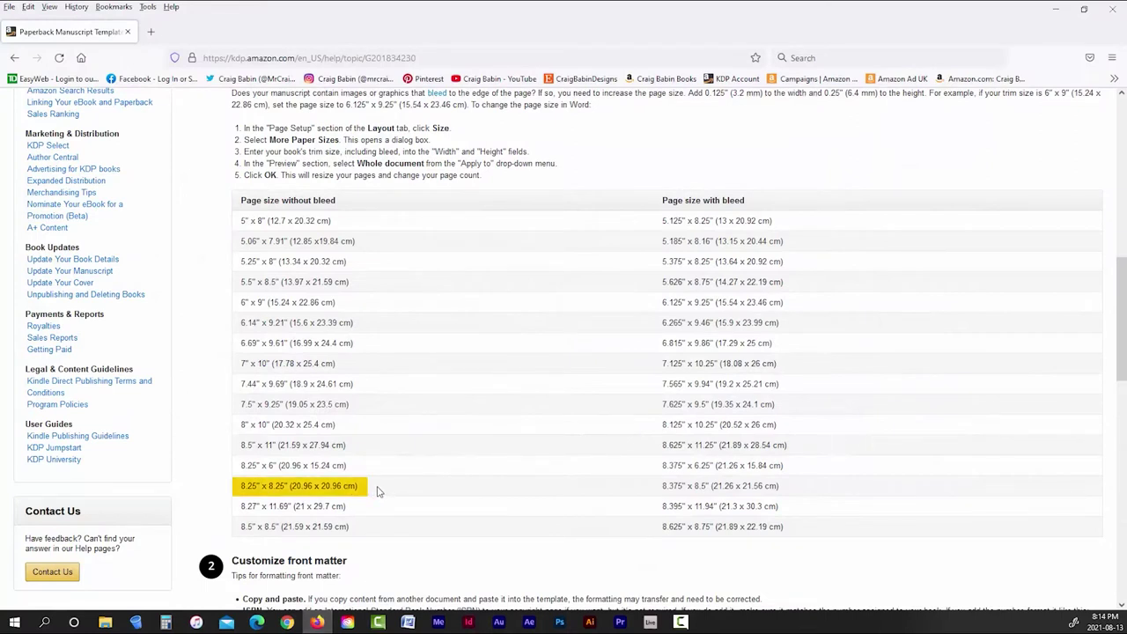
{"action": "left_click", "coordinate": [468, 624]}
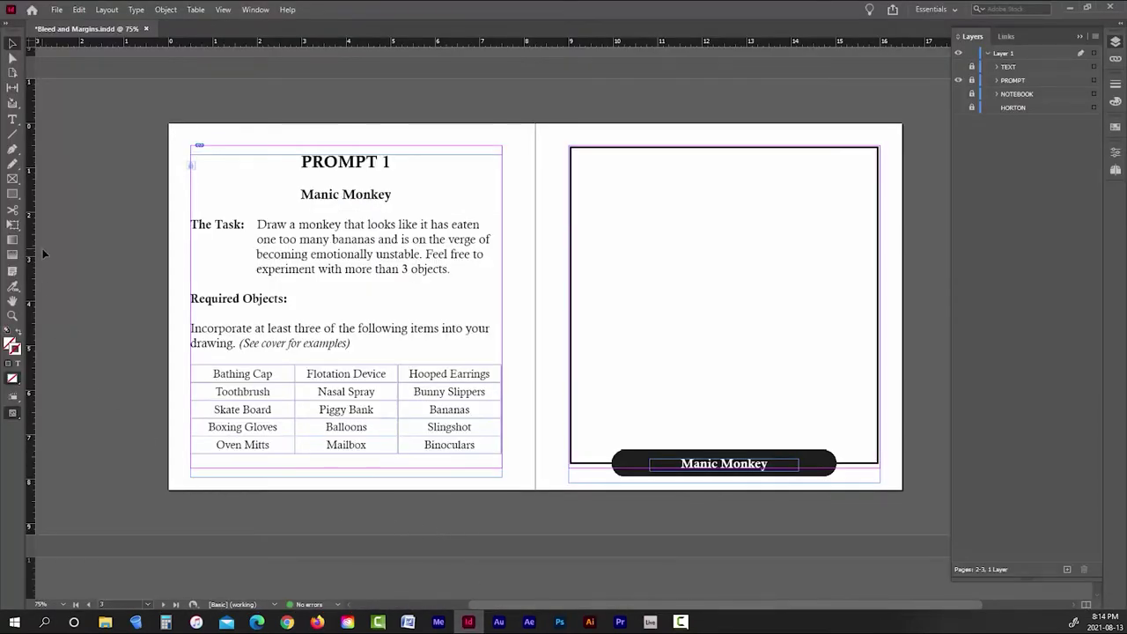
{"action": "left_click", "coordinate": [57, 9]}
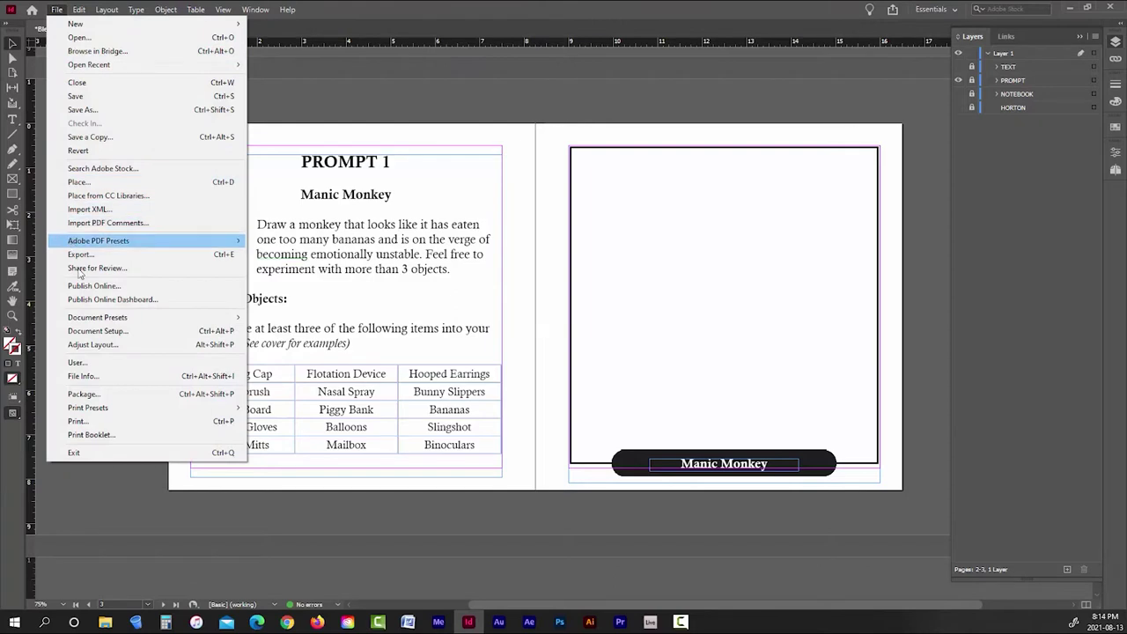
- Confirm Document Setup unchanged, swap PROMPT for the notebook ruled-lines layer, and recheck KDP's table
{"action": "left_click", "coordinate": [88, 330]}
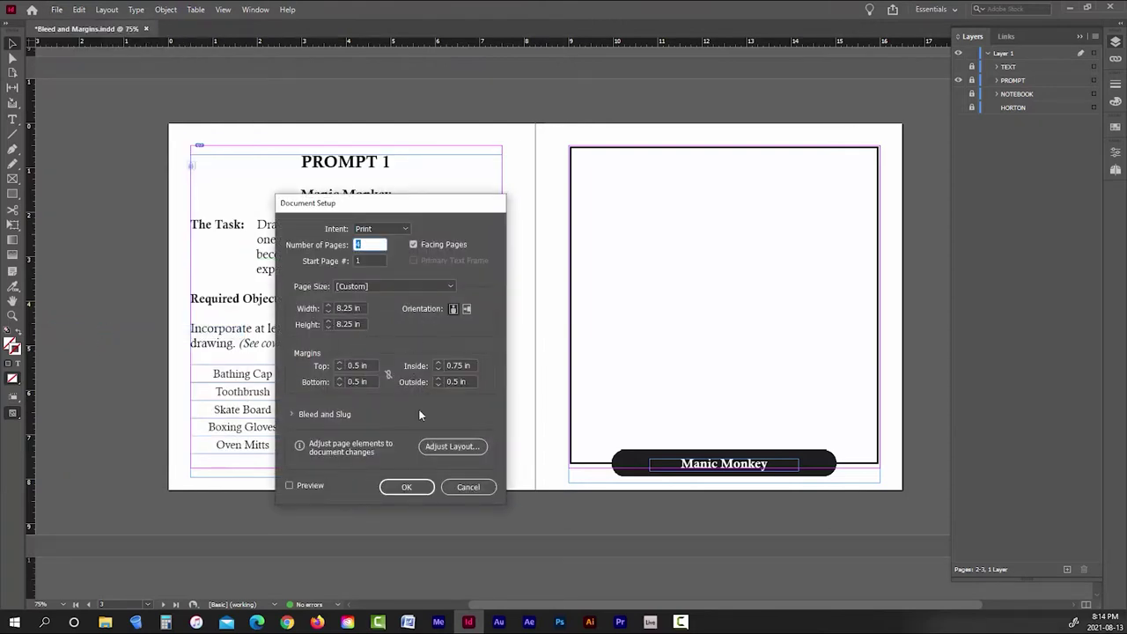
{"action": "left_click", "coordinate": [408, 487]}
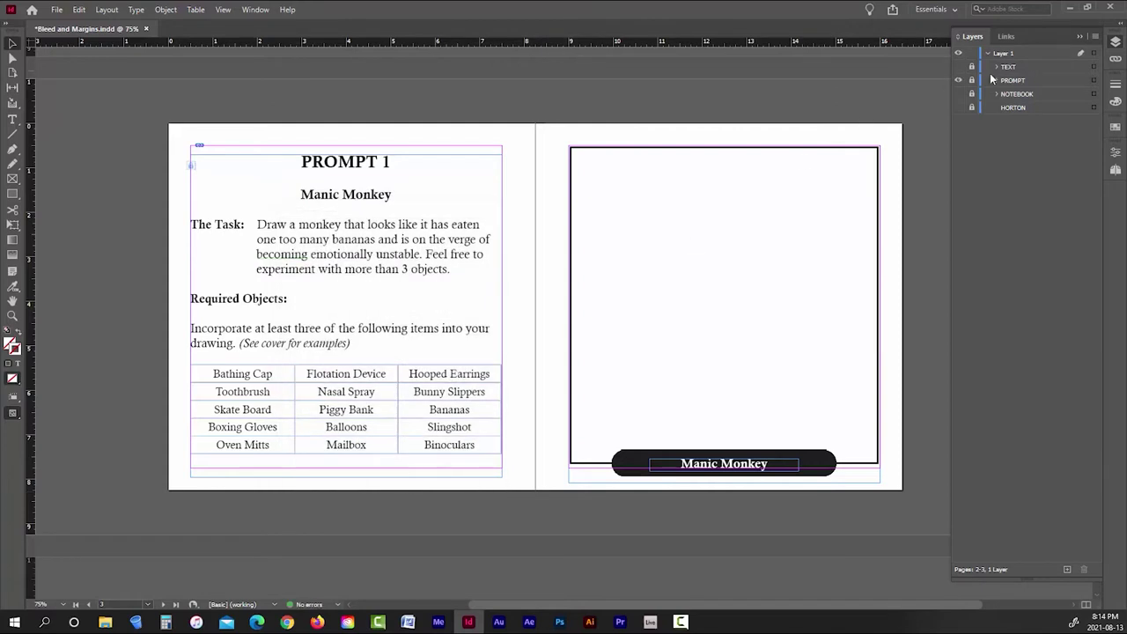
{"action": "left_click_drag", "start_coordinate": [958, 80], "coordinate": [958, 95]}
{"action": "left_click", "coordinate": [957, 93]}
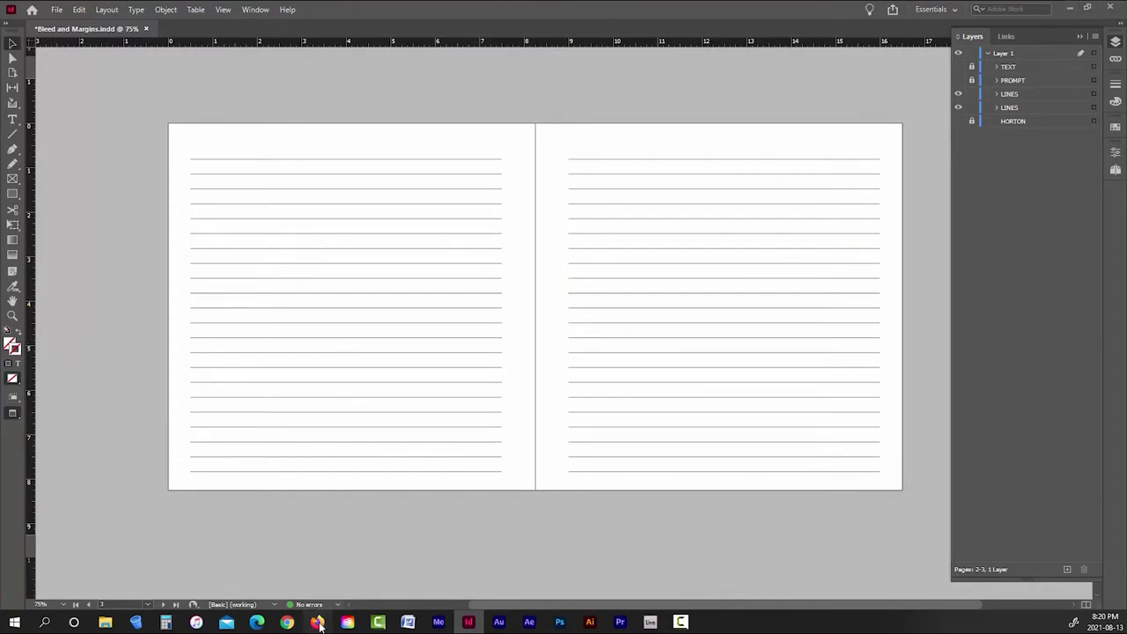
{"action": "left_click", "coordinate": [317, 621]}
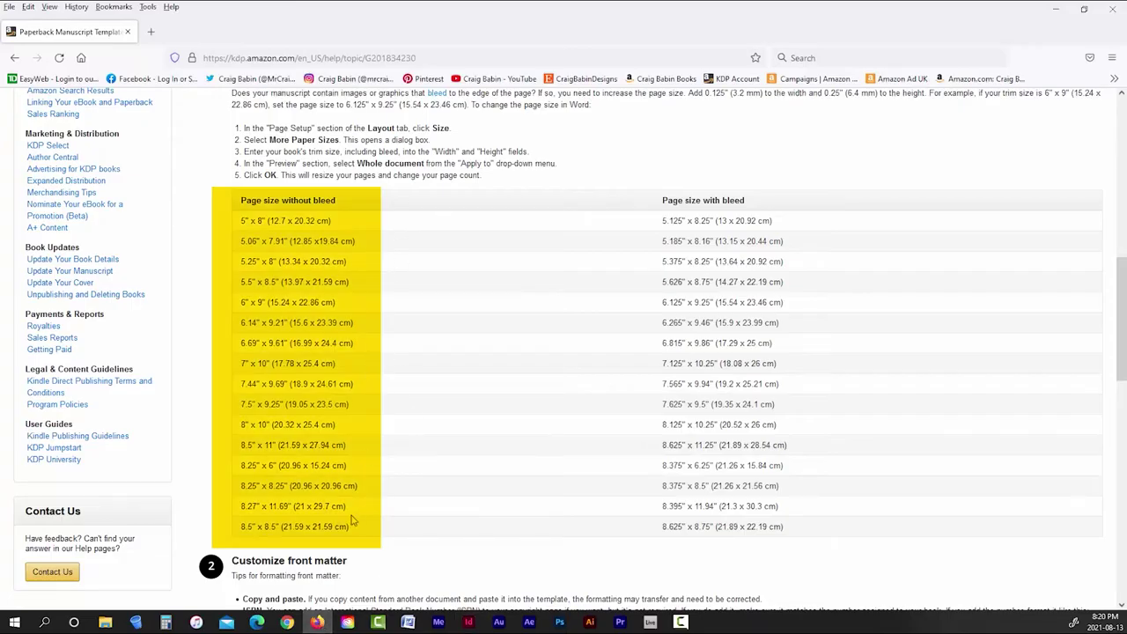
{"action": "left_click", "coordinate": [468, 622]}
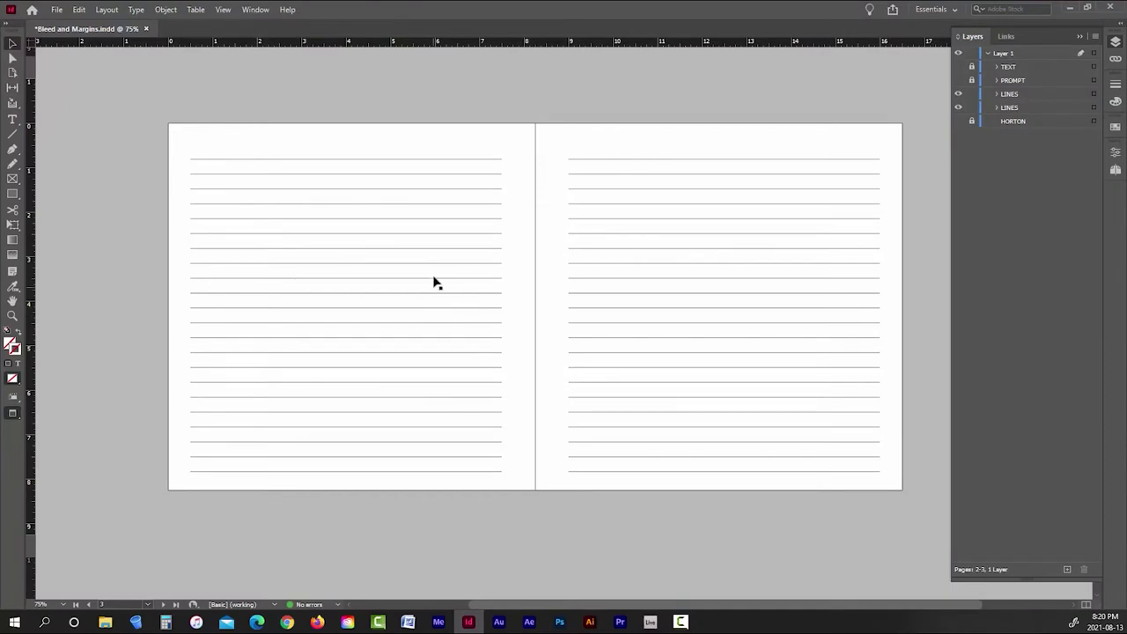
- Stretch the left page's ruled lines from the outer page edge to the spine
{"action": "key", "text": "w"}
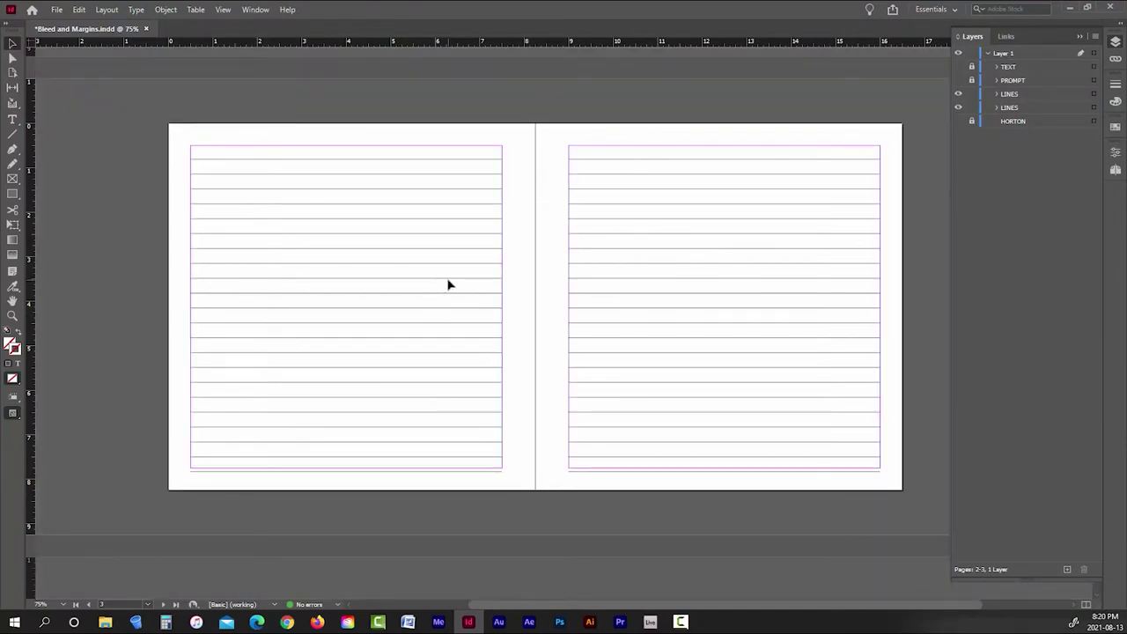
{"action": "left_click", "coordinate": [500, 308]}
{"action": "left_click_drag", "start_coordinate": [501, 315], "coordinate": [535, 315]}
{"action": "left_click_drag", "start_coordinate": [188, 315], "coordinate": [169, 315]}
{"action": "left_click", "coordinate": [607, 315]}
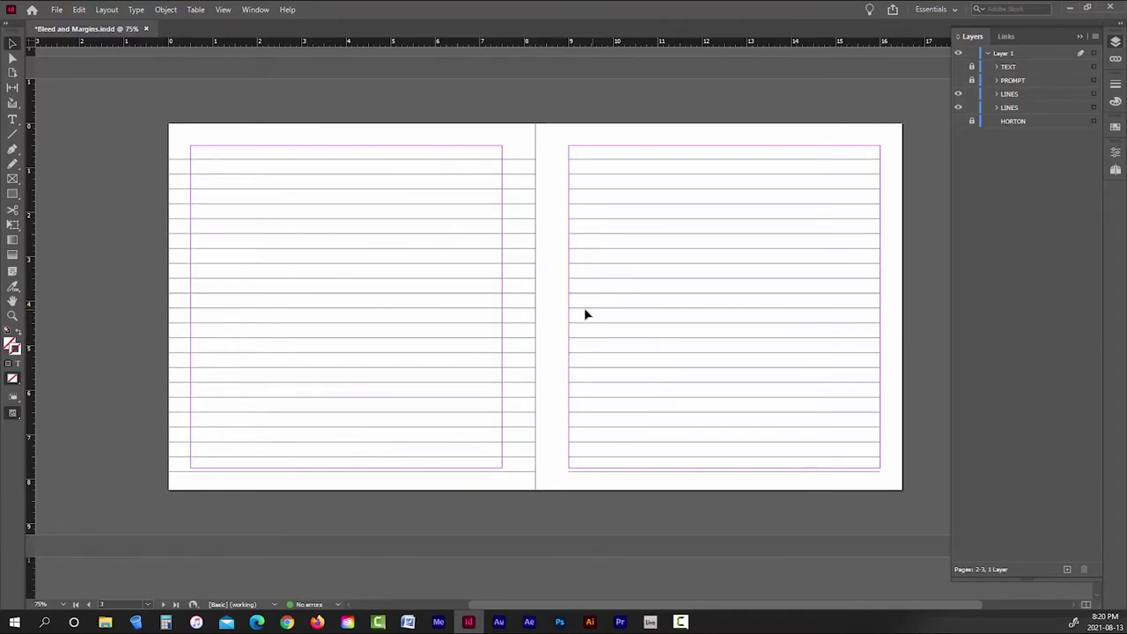
- Stretch the right page's ruled lines from the spine to the outer edge, then revisit KDP's help page
{"action": "left_click", "coordinate": [585, 313]}
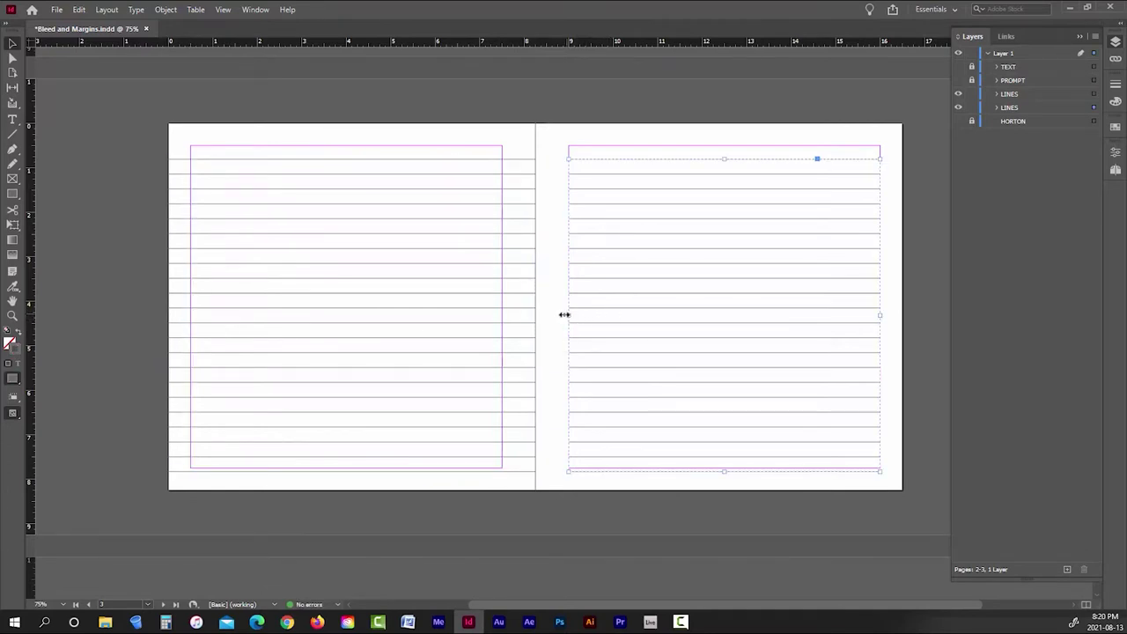
{"action": "left_click_drag", "start_coordinate": [568, 315], "coordinate": [536, 315]}
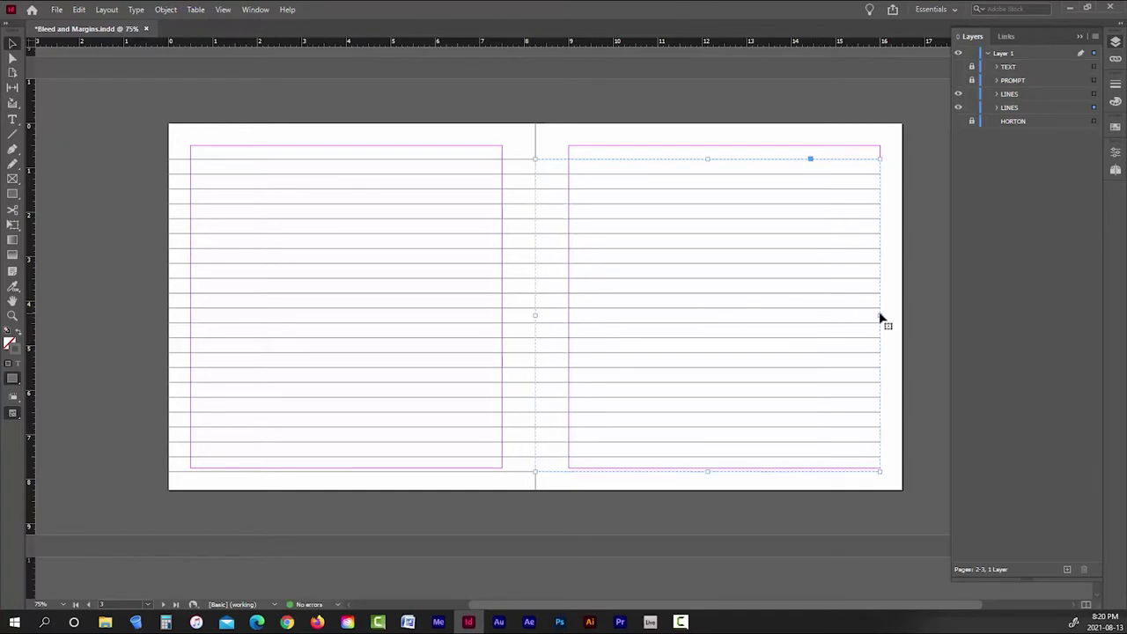
{"action": "left_click_drag", "start_coordinate": [879, 315], "coordinate": [894, 315]}
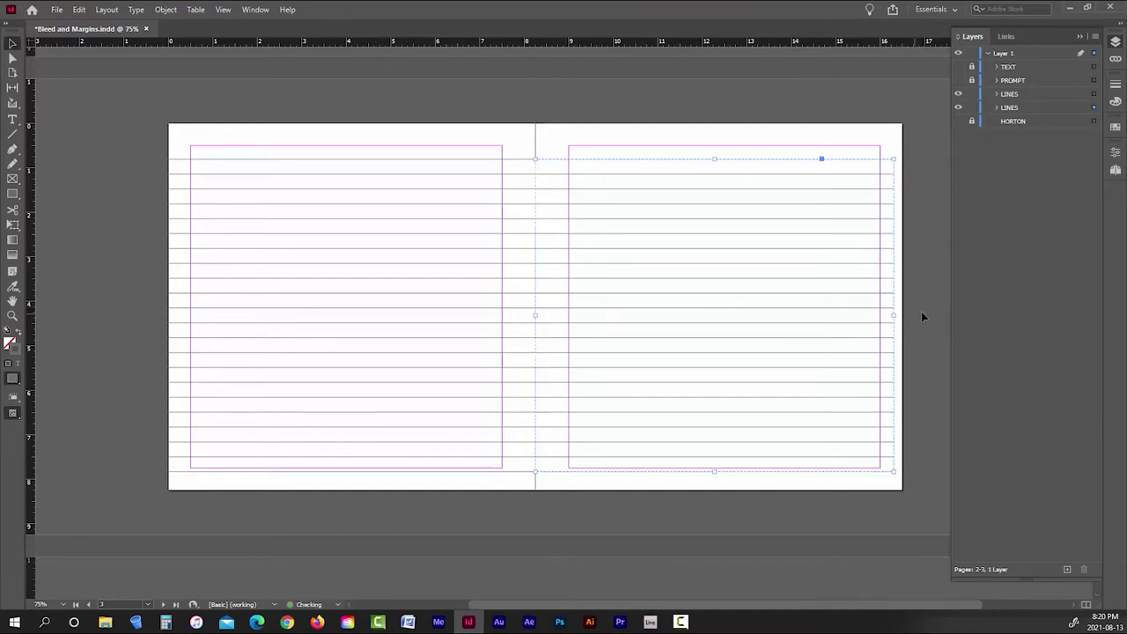
{"action": "left_click", "coordinate": [929, 317]}
{"action": "key", "text": "w"}
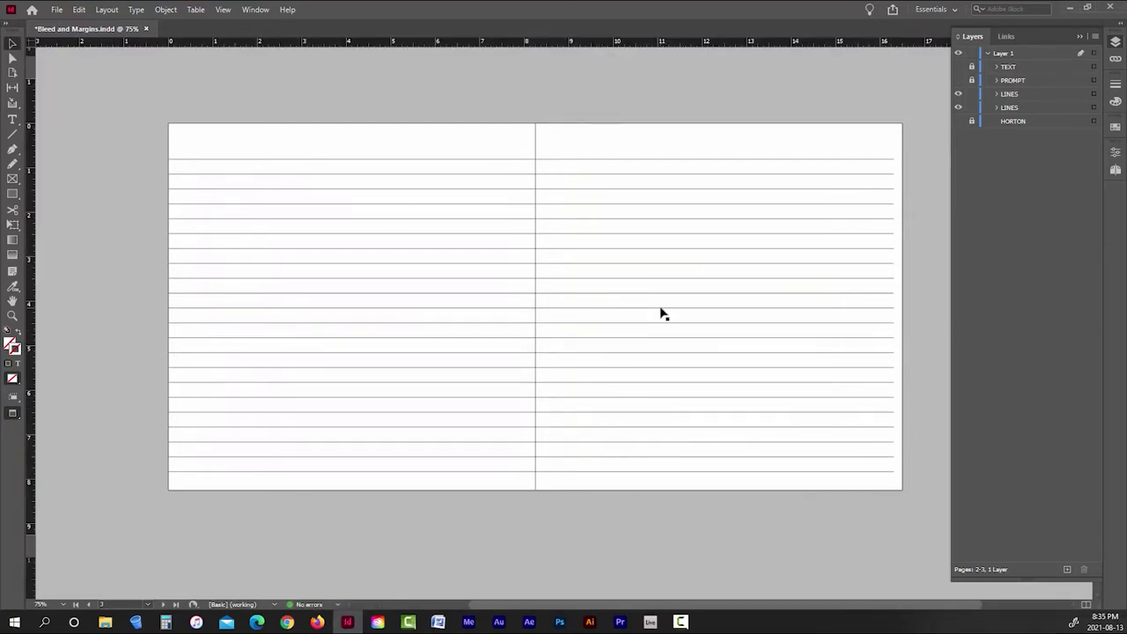
{"action": "left_click", "coordinate": [661, 312]}
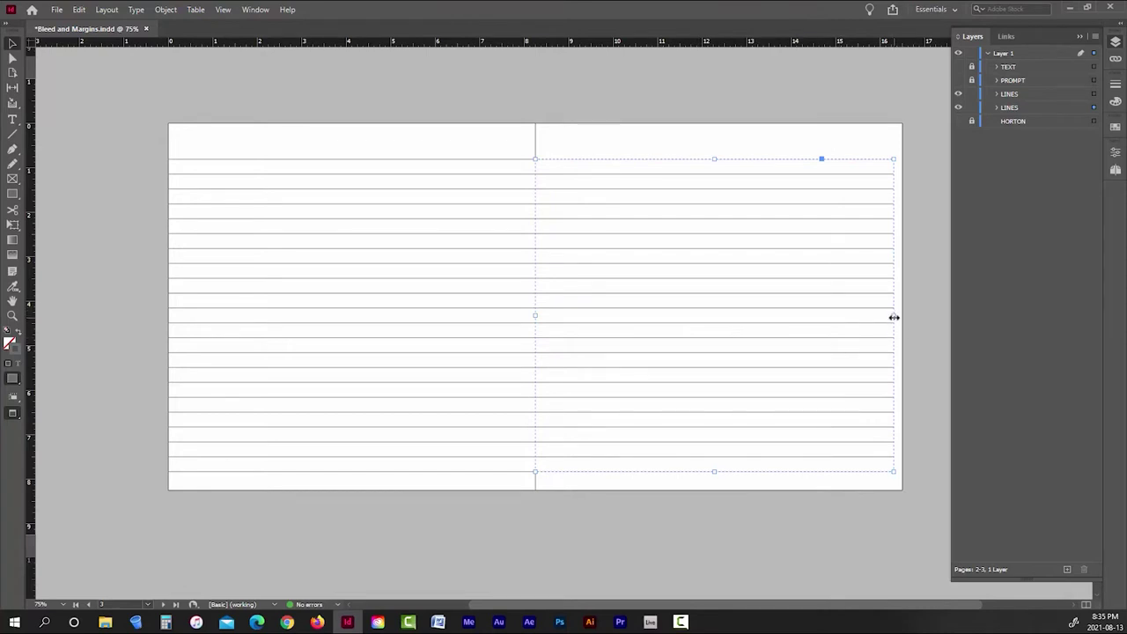
{"action": "left_click_drag", "start_coordinate": [893, 316], "coordinate": [902, 316]}
{"action": "left_click", "coordinate": [923, 372]}
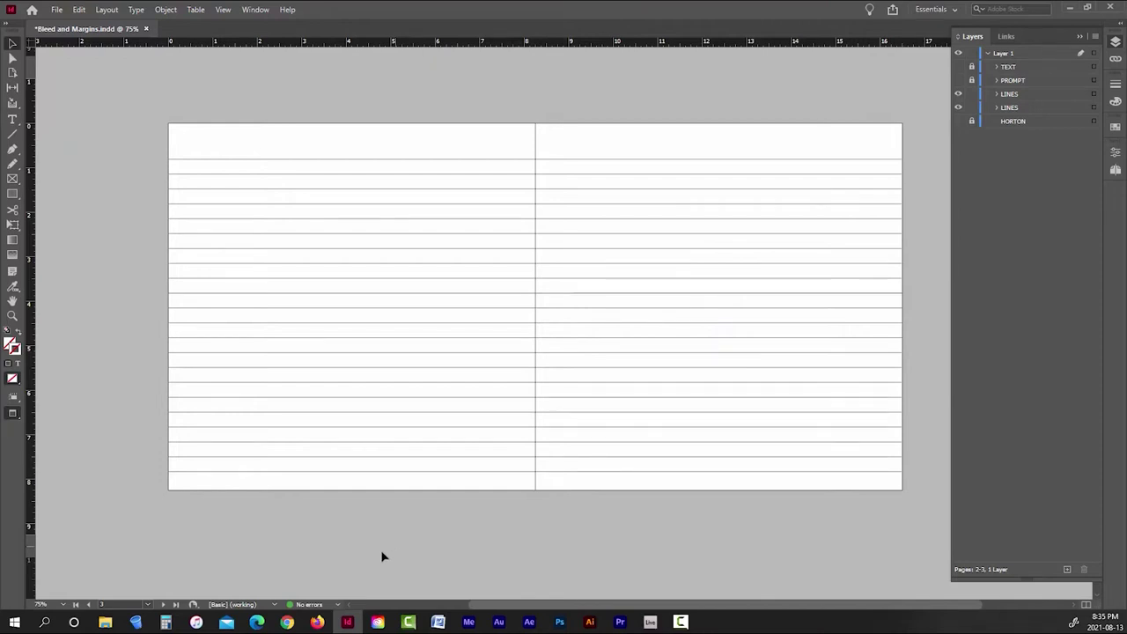
{"action": "left_click", "coordinate": [316, 622]}
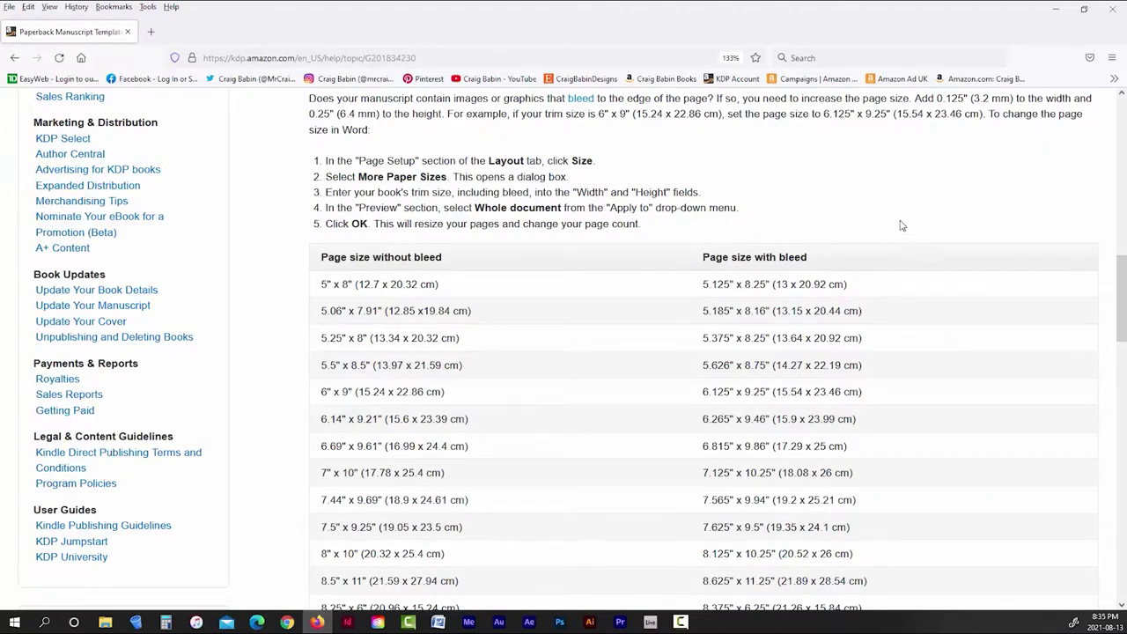
- Scroll the KDP help page to the page-size table and launch Calculator
{"action": "scroll", "coordinate": [926, 264], "scroll_direction": "up", "scroll_amount": 1}
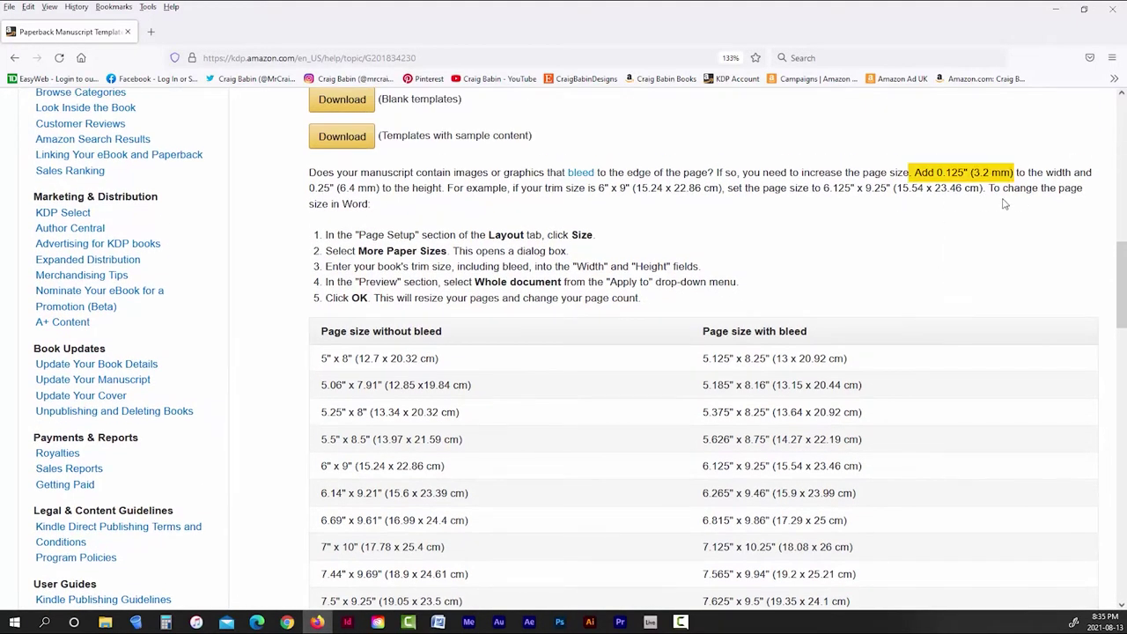
{"action": "scroll", "coordinate": [974, 277], "scroll_direction": "down", "scroll_amount": 3}
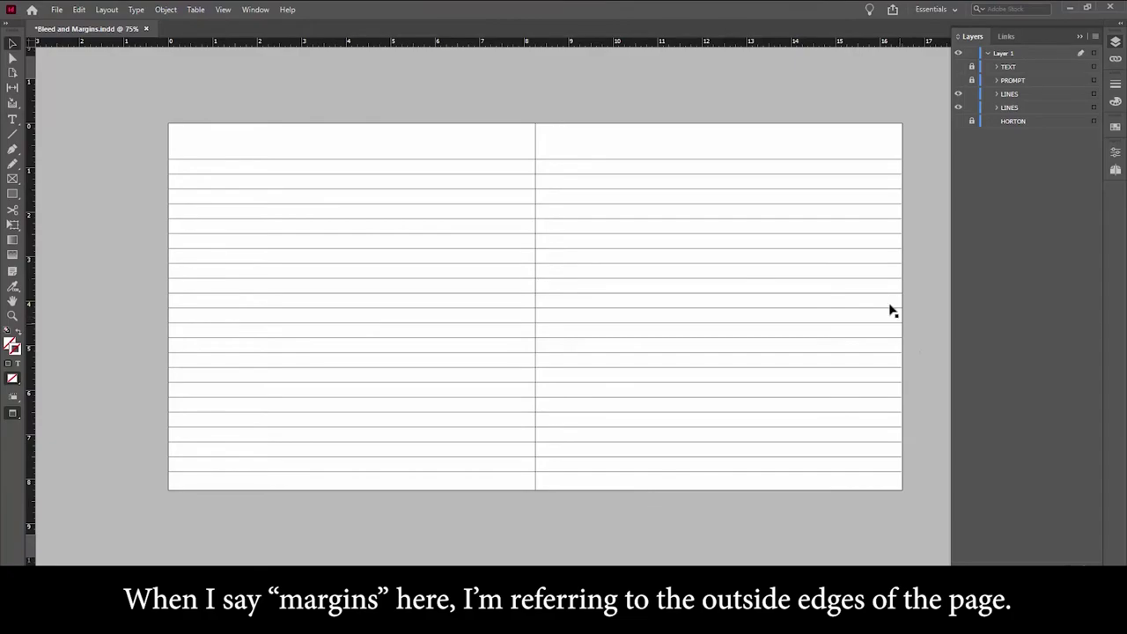
{"action": "left_click", "coordinate": [317, 622]}
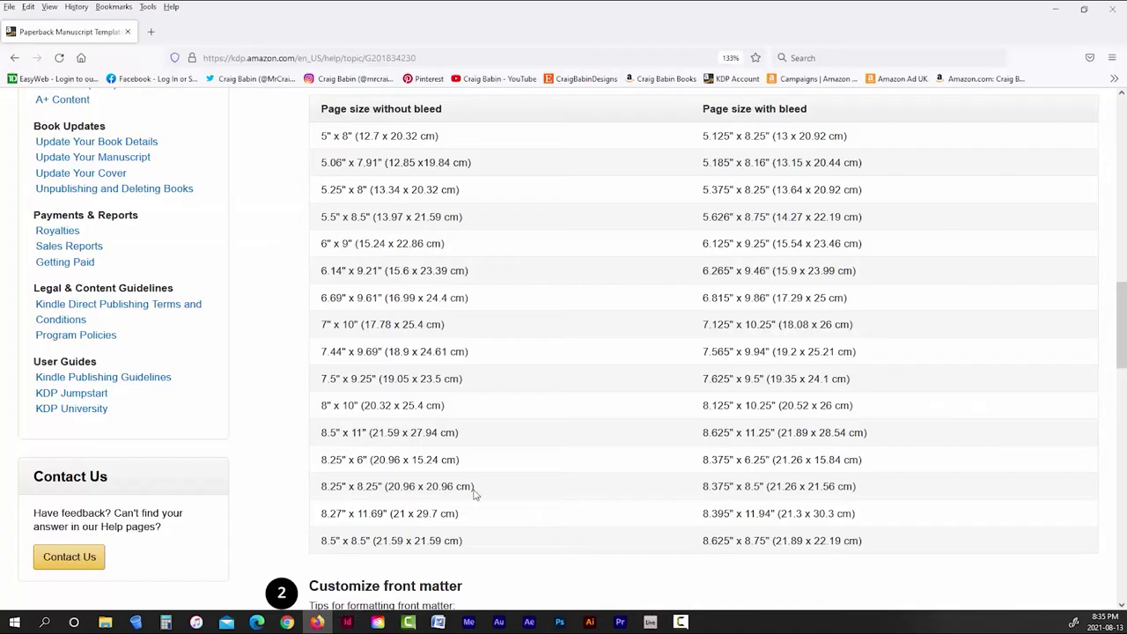
{"action": "left_click", "coordinate": [167, 624]}
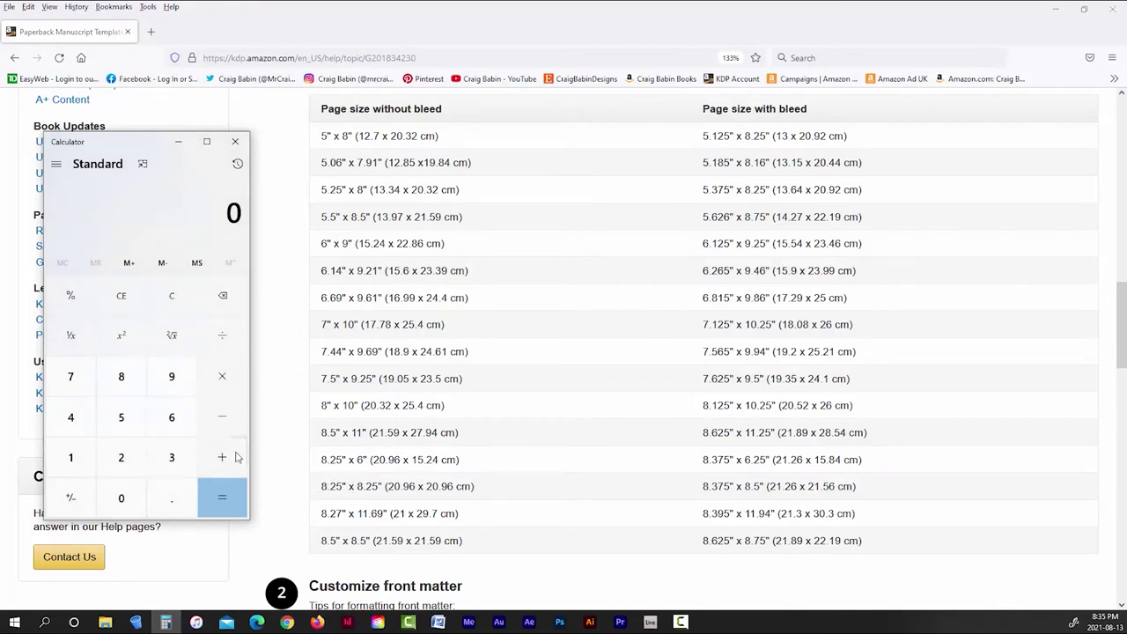
- Compute the width difference 8.375 − 8.25 in Calculator
{"action": "left_click", "coordinate": [124, 379]}
{"action": "left_click", "coordinate": [171, 497]}
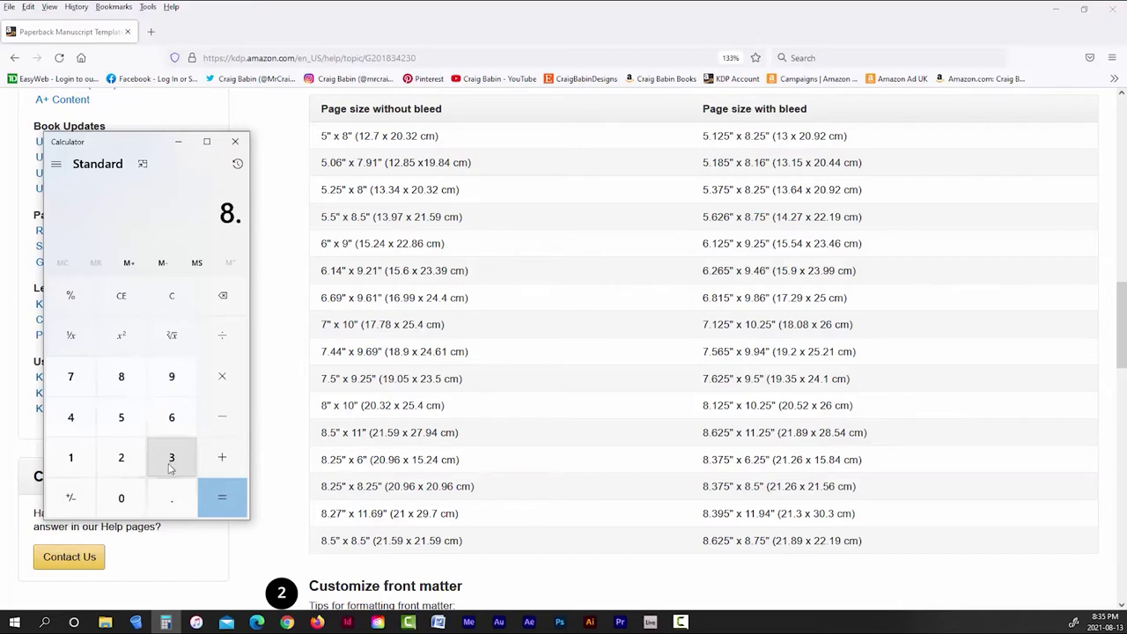
{"action": "left_click", "coordinate": [171, 457]}
{"action": "left_click", "coordinate": [85, 378]}
{"action": "left_click", "coordinate": [119, 419]}
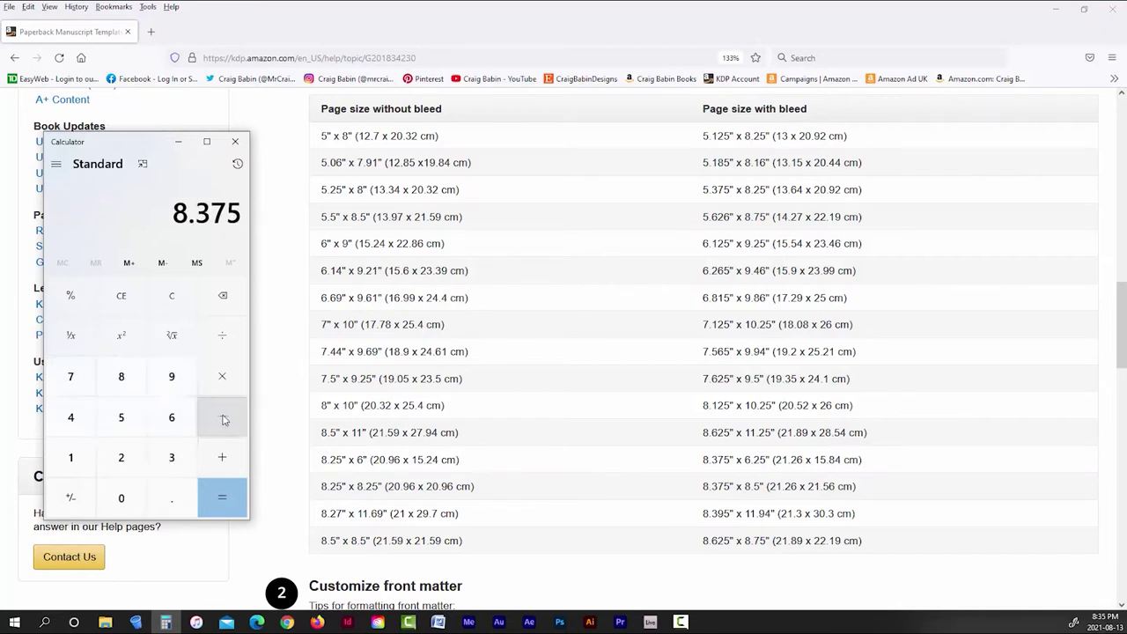
{"action": "left_click", "coordinate": [221, 417]}
{"action": "left_click", "coordinate": [133, 378]}
{"action": "left_click", "coordinate": [172, 498]}
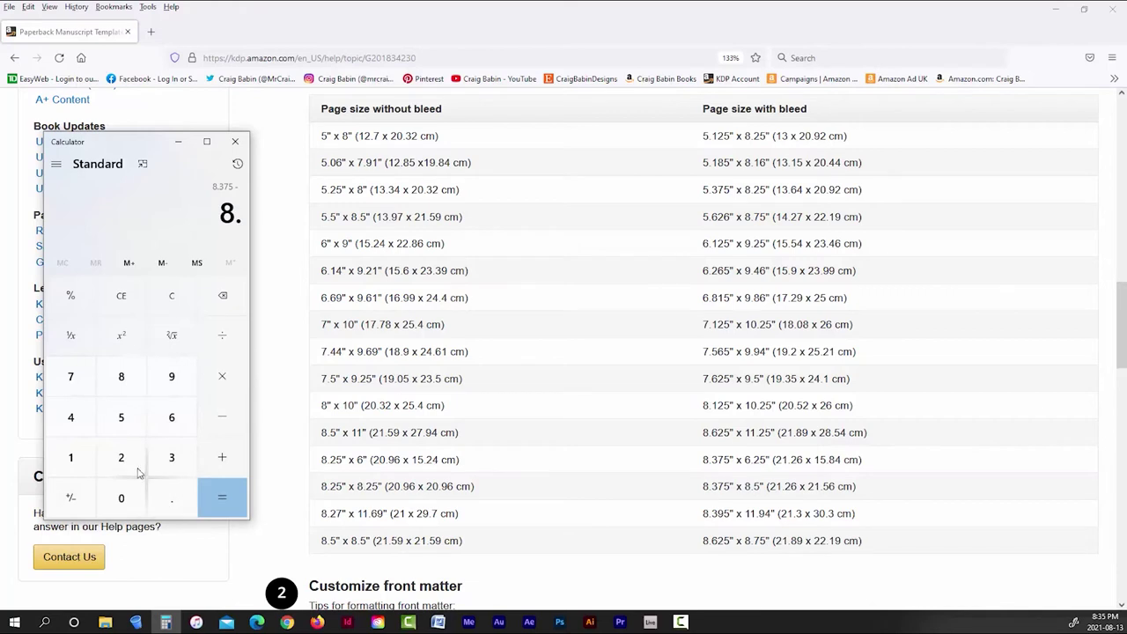
{"action": "left_click", "coordinate": [121, 457]}
{"action": "left_click", "coordinate": [122, 418]}
{"action": "left_click", "coordinate": [207, 498]}
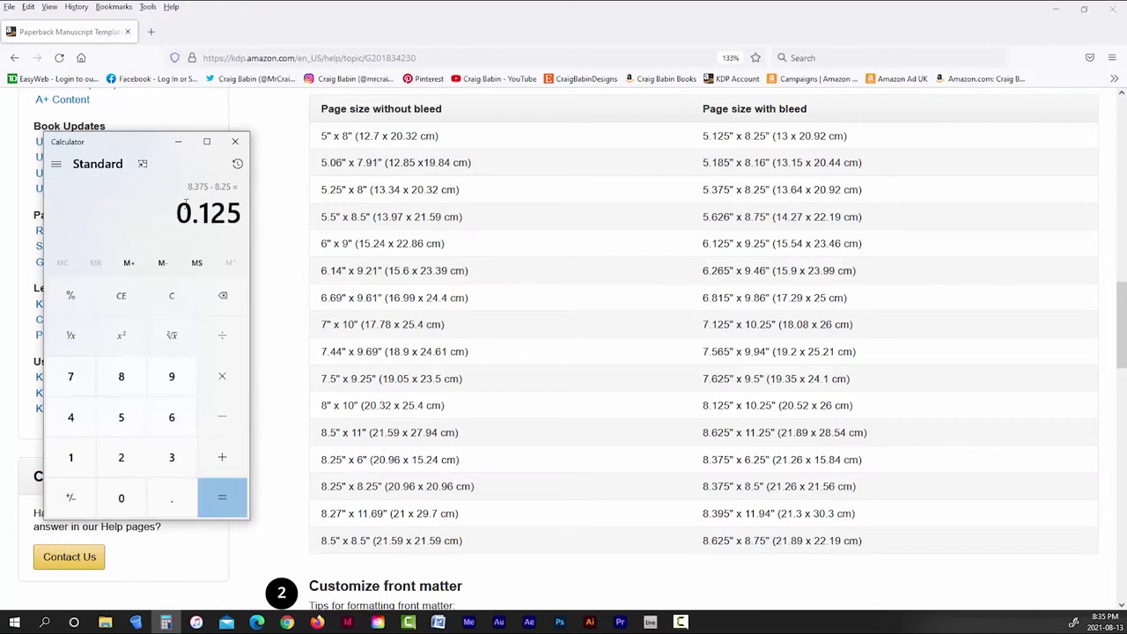
- Compute (8.5 − 8.25) ÷ 2 to get a per-edge bleed of 0.125 in
{"action": "left_click", "coordinate": [132, 296]}
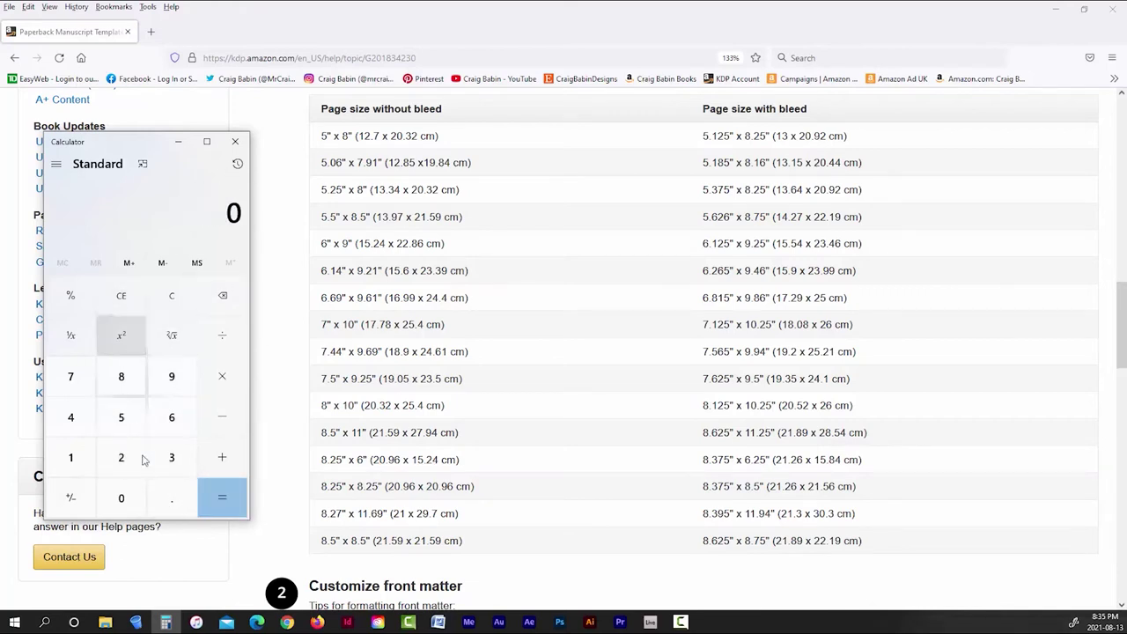
{"action": "left_click", "coordinate": [121, 376]}
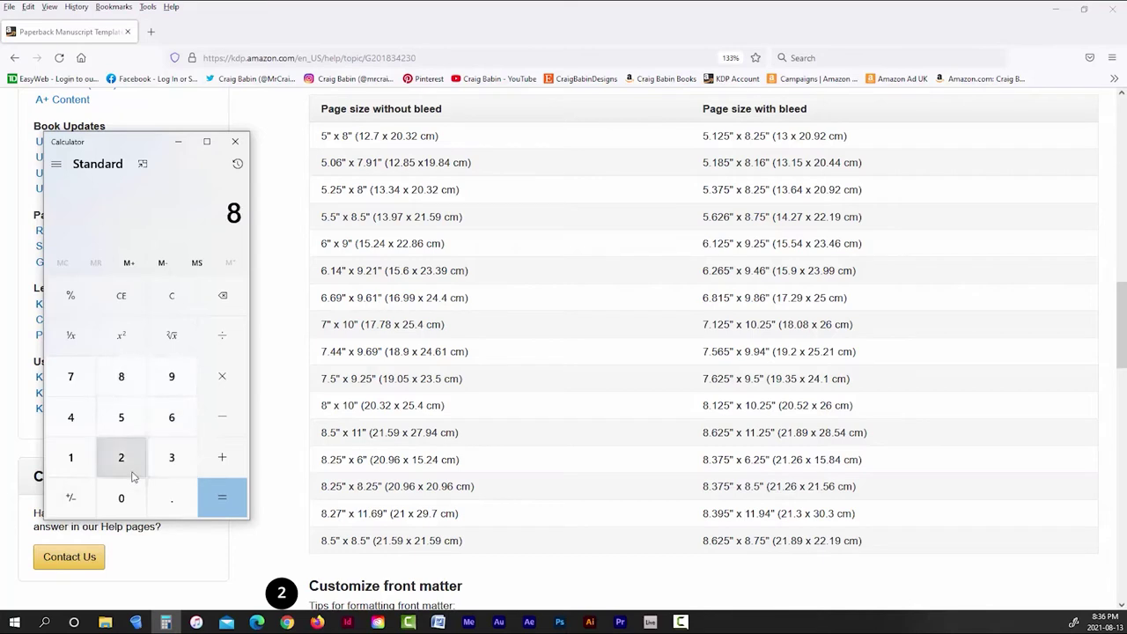
{"action": "left_click", "coordinate": [163, 499]}
{"action": "left_click", "coordinate": [121, 417]}
{"action": "left_click", "coordinate": [221, 418]}
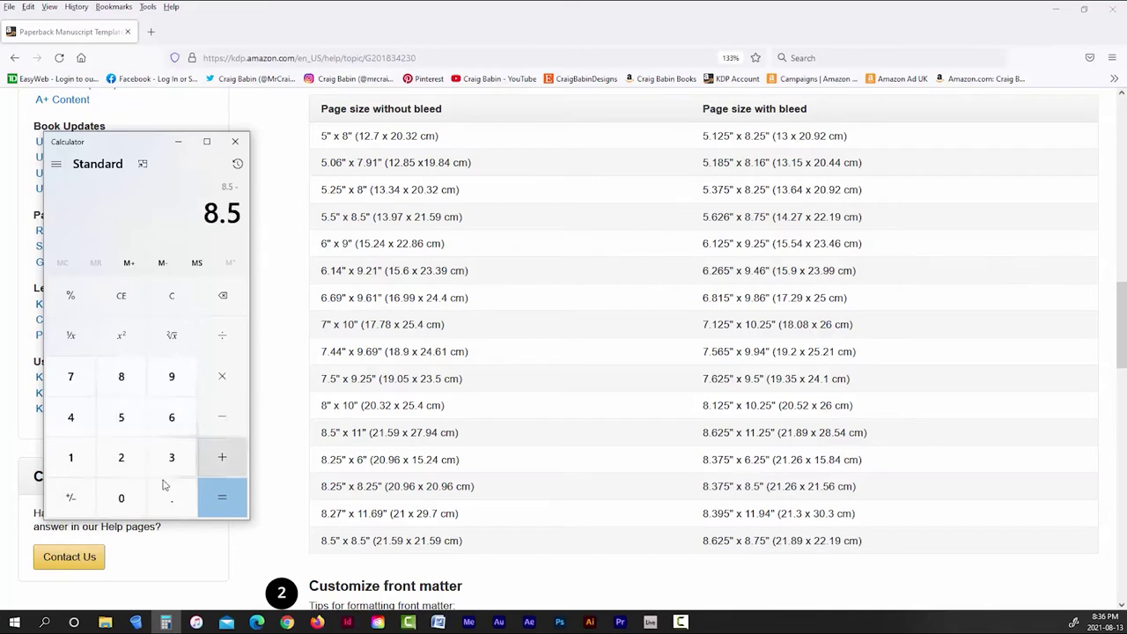
{"action": "left_click", "coordinate": [122, 377]}
{"action": "left_click", "coordinate": [163, 498]}
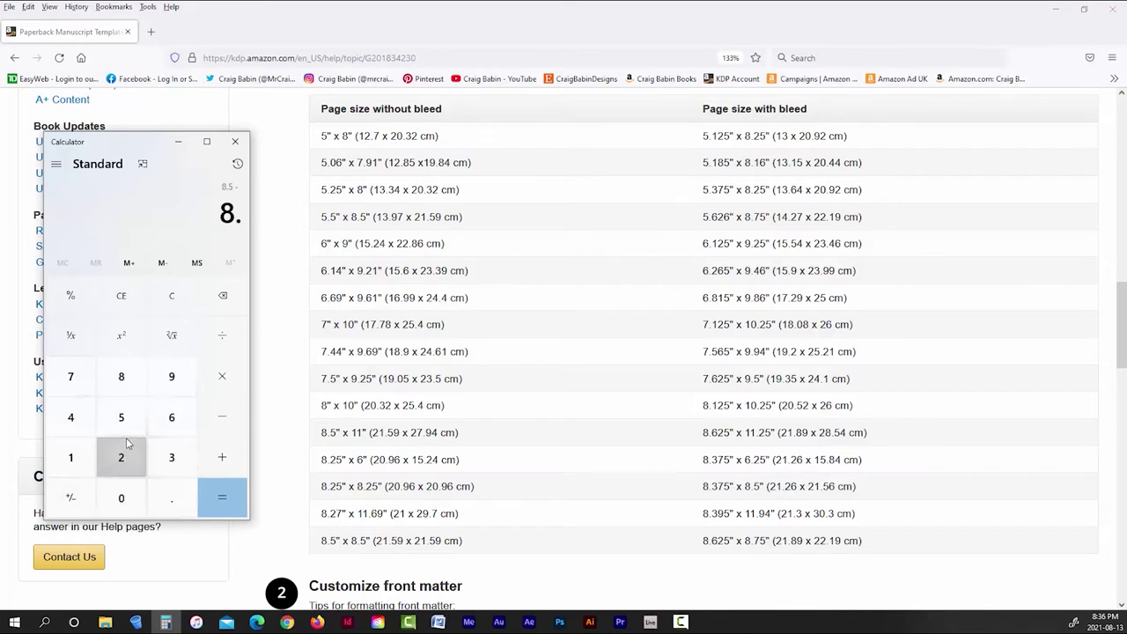
{"action": "left_click", "coordinate": [122, 456]}
{"action": "left_click", "coordinate": [122, 418]}
{"action": "left_click", "coordinate": [223, 498]}
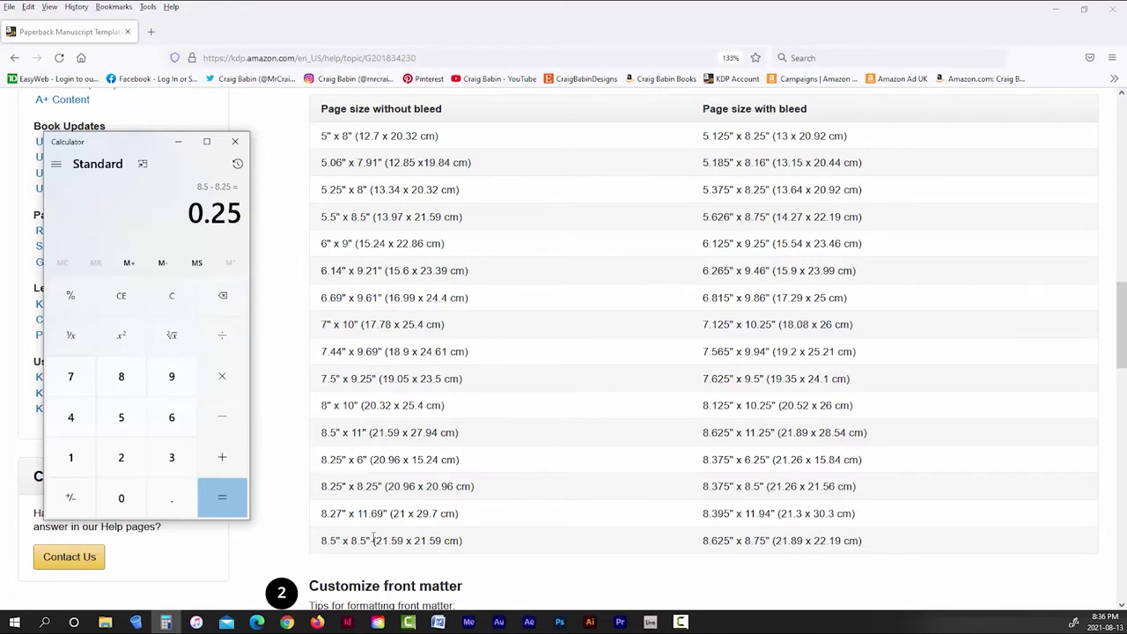
{"action": "left_click", "coordinate": [223, 335]}
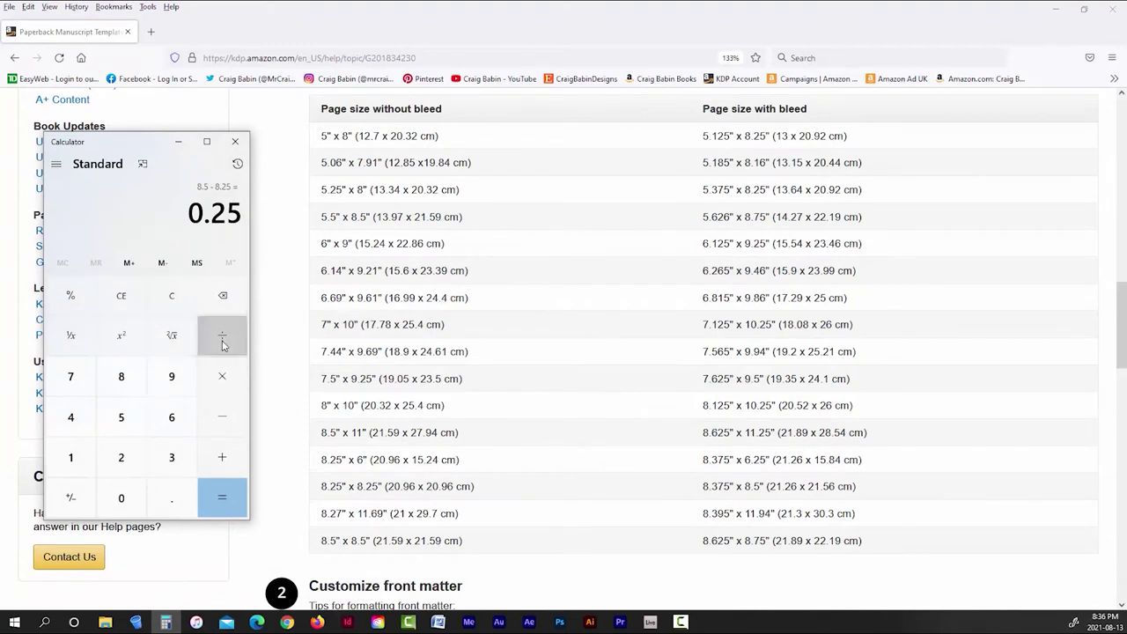
{"action": "left_click", "coordinate": [119, 459]}
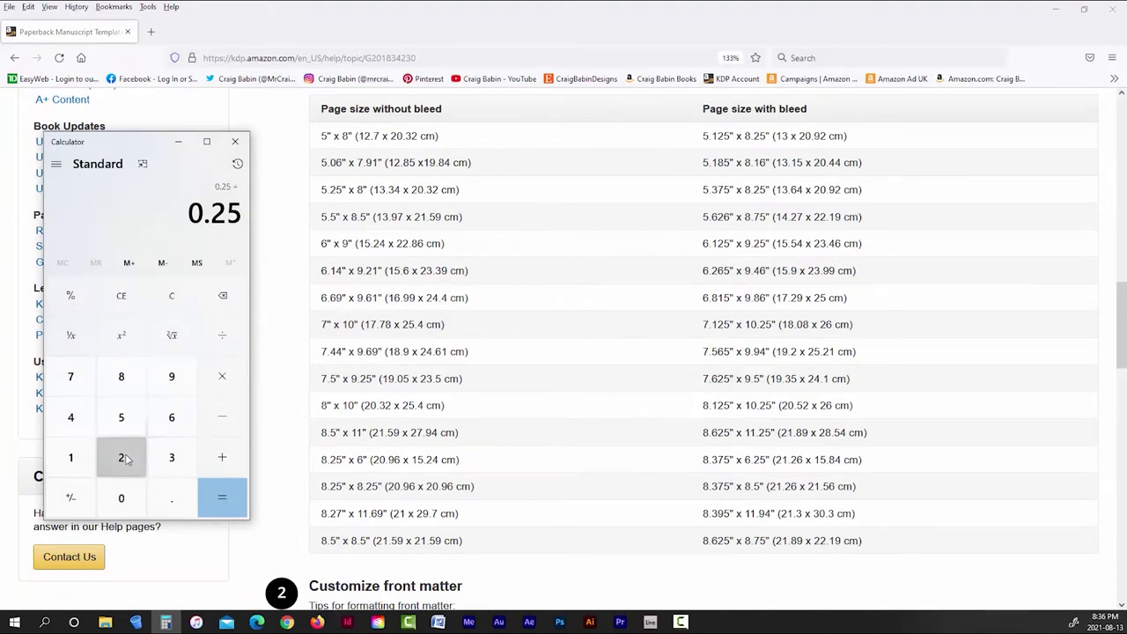
{"action": "left_click", "coordinate": [227, 494]}
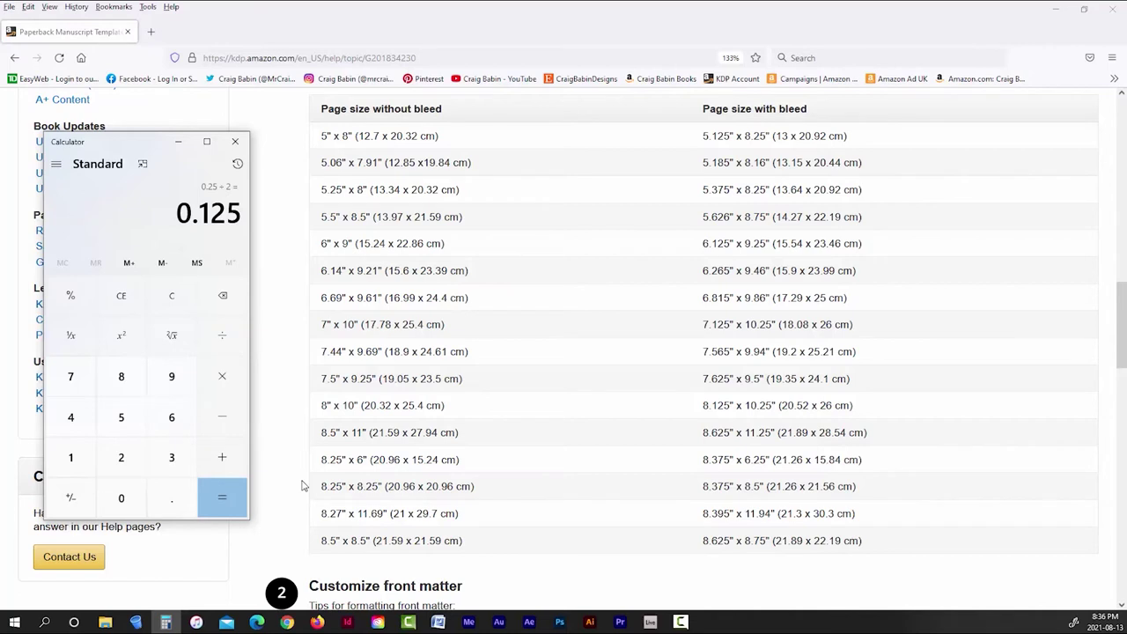
- Close Calculator and enter a 0.125 in top bleed in Document Setup
{"action": "left_click", "coordinate": [235, 141]}
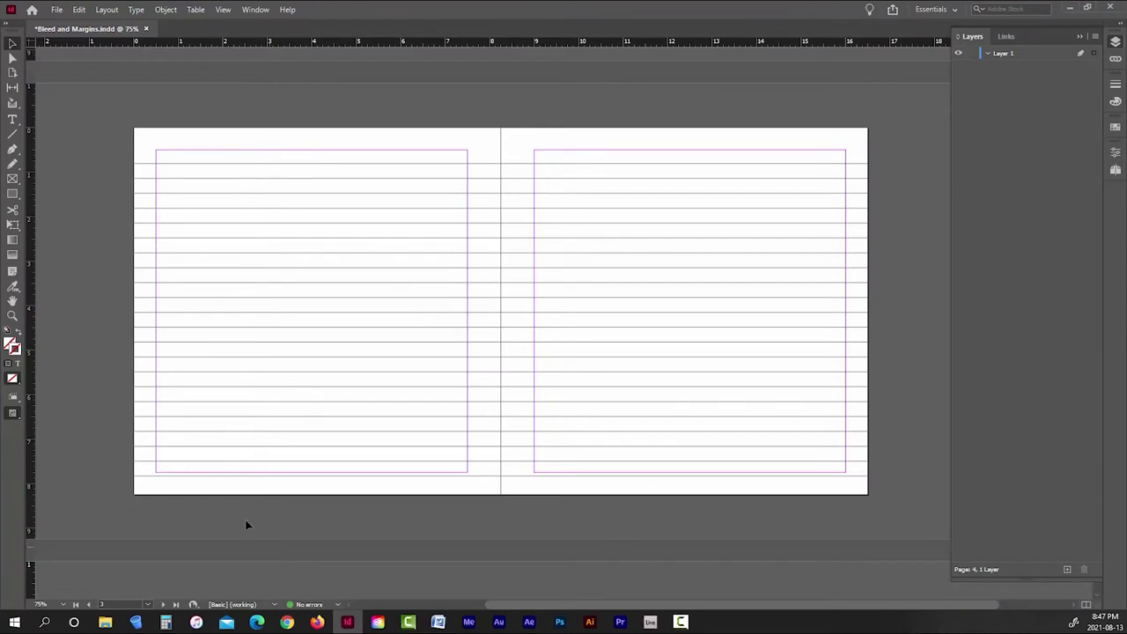
{"action": "left_click", "coordinate": [56, 8]}
{"action": "left_click", "coordinate": [132, 332]}
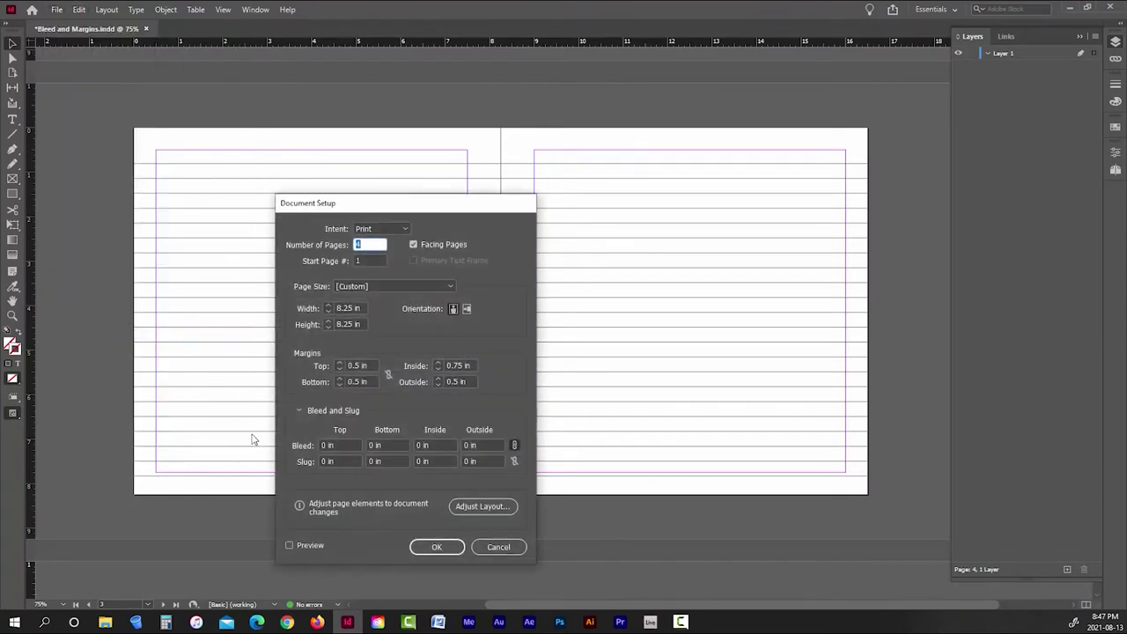
{"action": "left_click", "coordinate": [327, 446]}
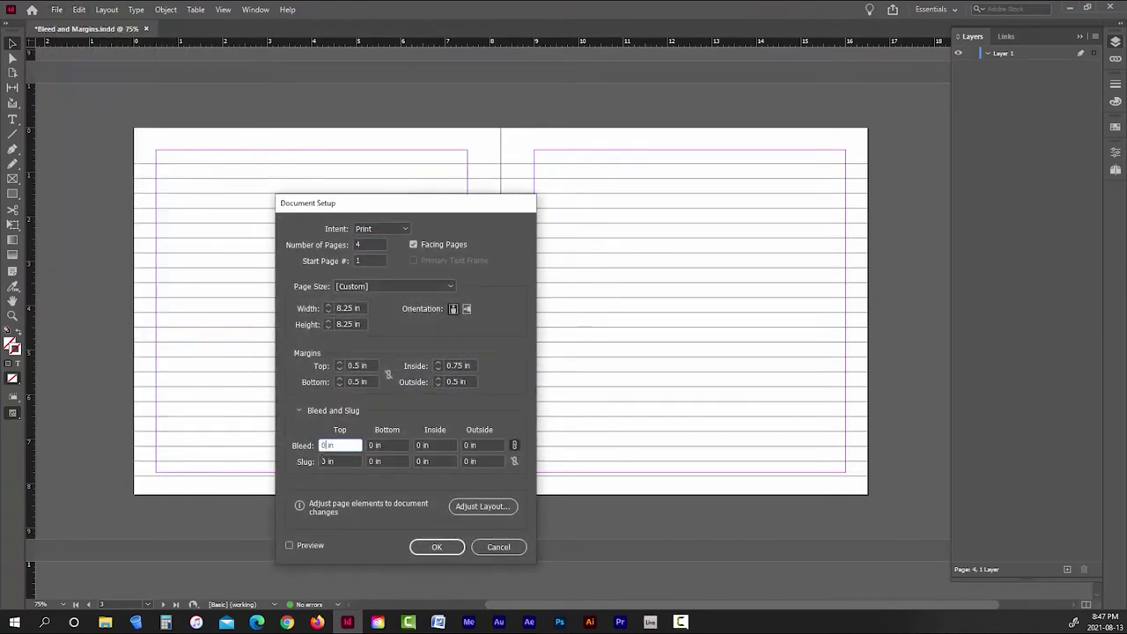
{"action": "type", "text": ".125"}
- Apply the 0.125 in bleed and pan to inspect the spread's left edge
{"action": "left_click", "coordinate": [445, 547]}
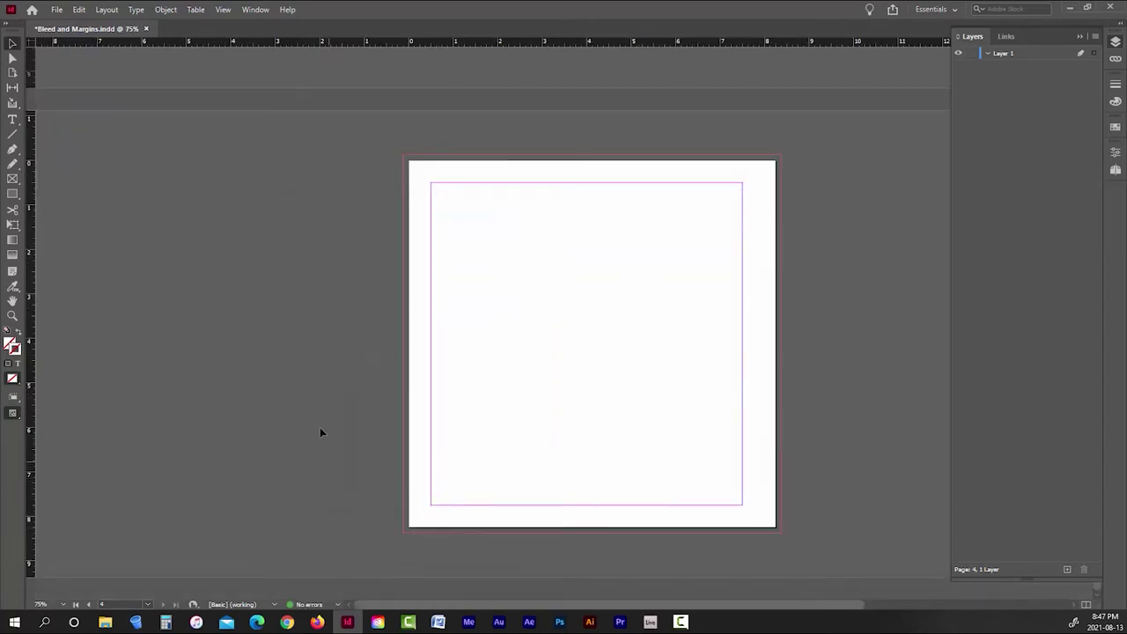
{"action": "scroll", "coordinate": [324, 396], "scroll_direction": "down", "scroll_amount": 6}
{"action": "left_click_drag", "start_coordinate": [328, 370], "coordinate": [72, 338]}
- Stretch the right page's ruled-lines frame out to the red bleed guide
{"action": "scroll", "coordinate": [75, 271], "scroll_direction": "up", "scroll_amount": 6}
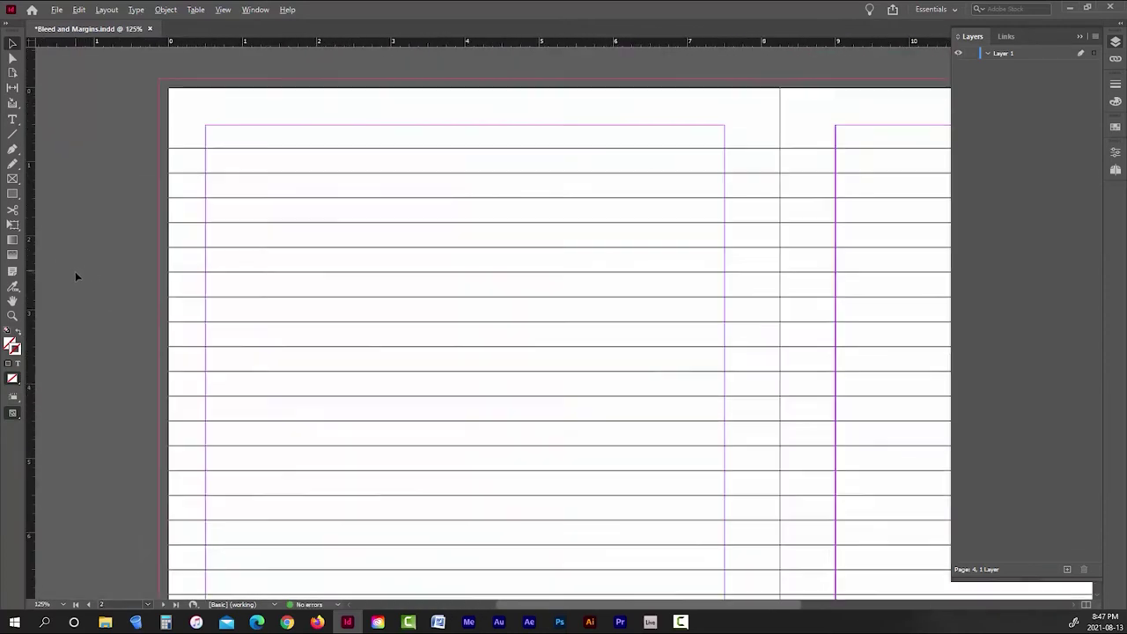
{"action": "scroll", "coordinate": [387, 441], "scroll_direction": "up", "scroll_amount": 1}
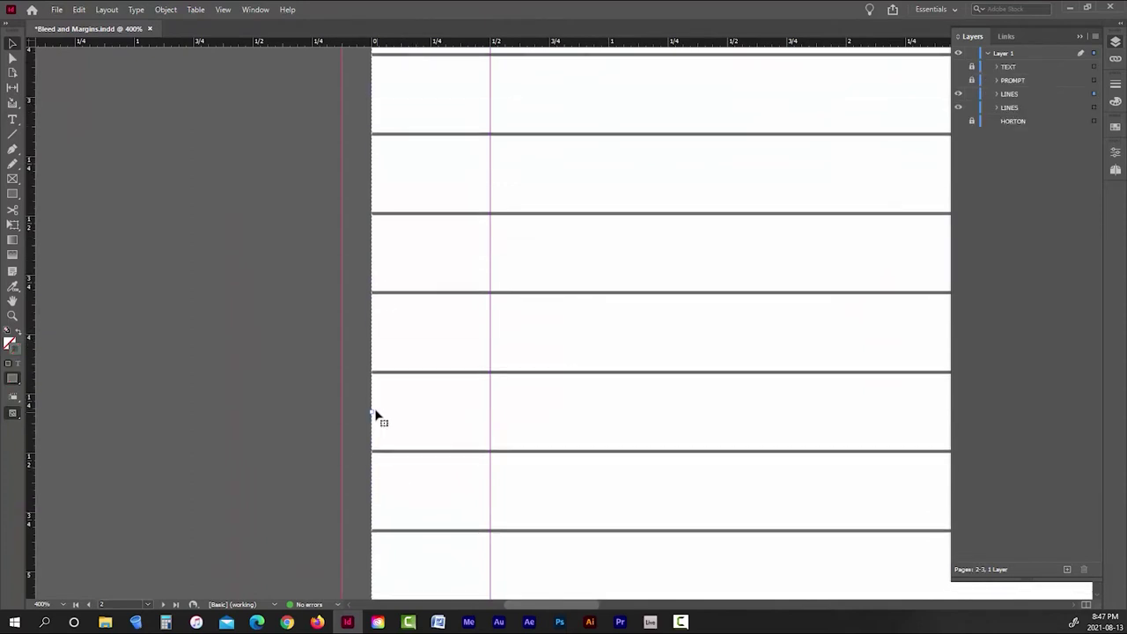
{"action": "scroll", "coordinate": [284, 359], "scroll_direction": "down", "scroll_amount": 6}
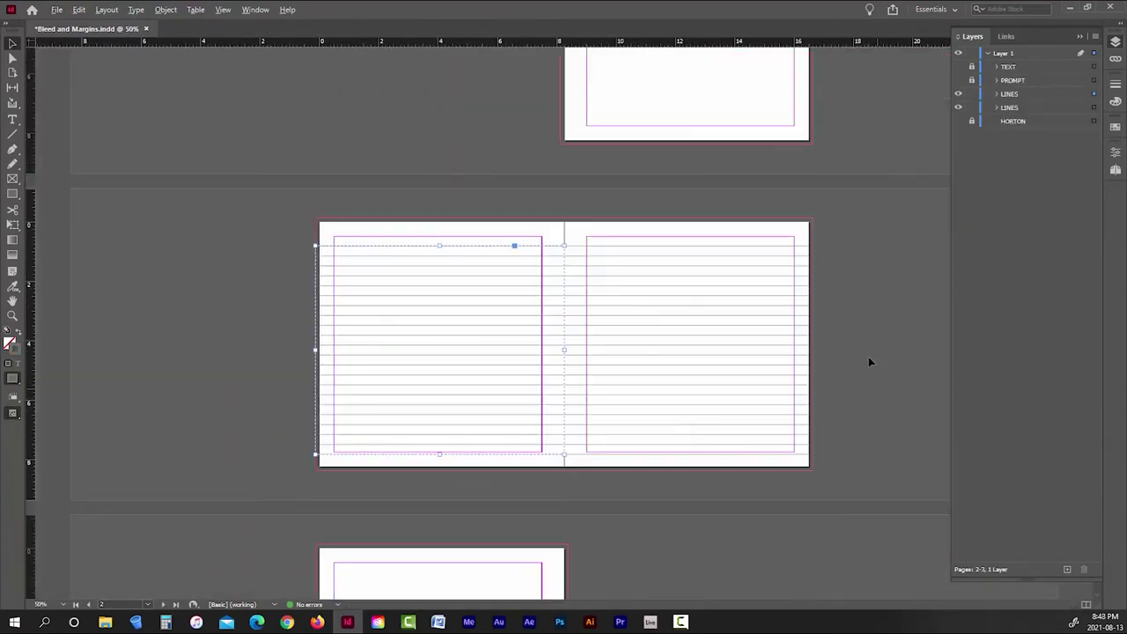
{"action": "scroll", "coordinate": [868, 377], "scroll_direction": "up", "scroll_amount": 6}
{"action": "scroll", "coordinate": [868, 376], "scroll_direction": "up", "scroll_amount": 1}
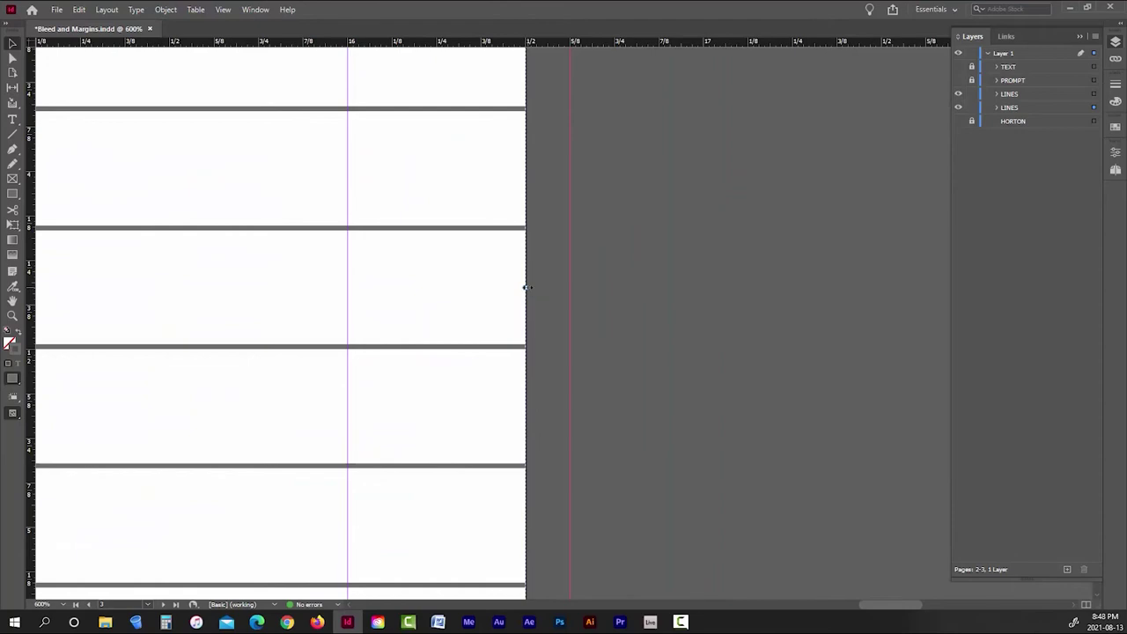
{"action": "left_click_drag", "start_coordinate": [526, 287], "coordinate": [649, 335]}
{"action": "scroll", "coordinate": [734, 282], "scroll_direction": "down", "scroll_amount": 8}
- Hide both LINES layers and show the HORTON artwork layer
{"action": "left_click", "coordinate": [958, 94]}
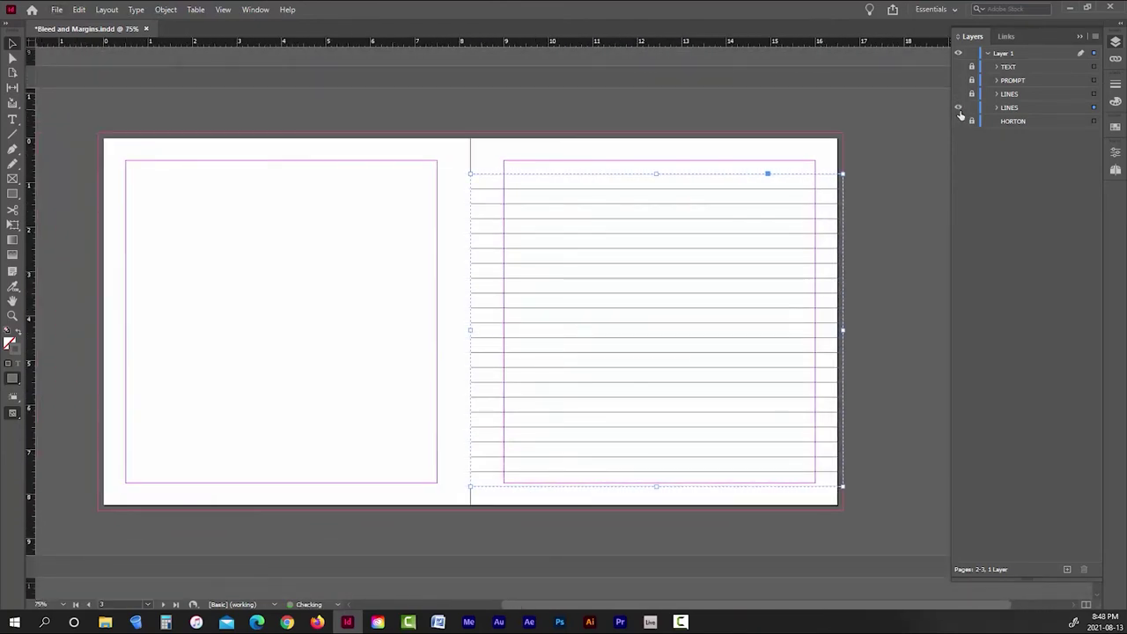
{"action": "left_click", "coordinate": [958, 108]}
{"action": "left_click", "coordinate": [959, 121]}
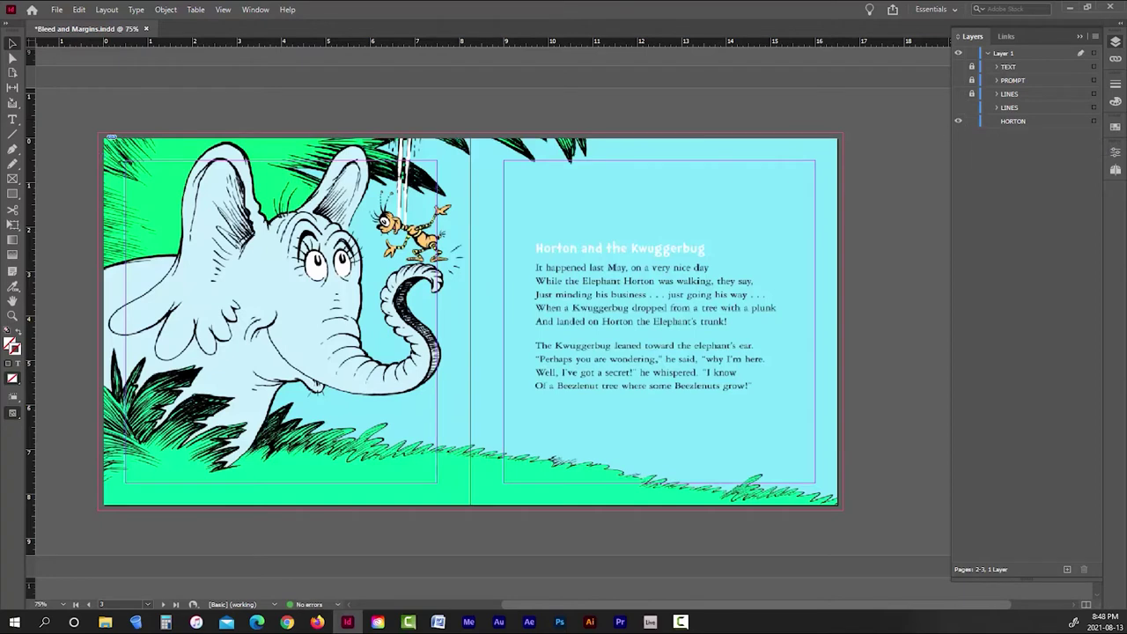
- Stretch the Horton artwork frame's top, bottom, right and left edges into the bleed
{"action": "left_click", "coordinate": [264, 179]}
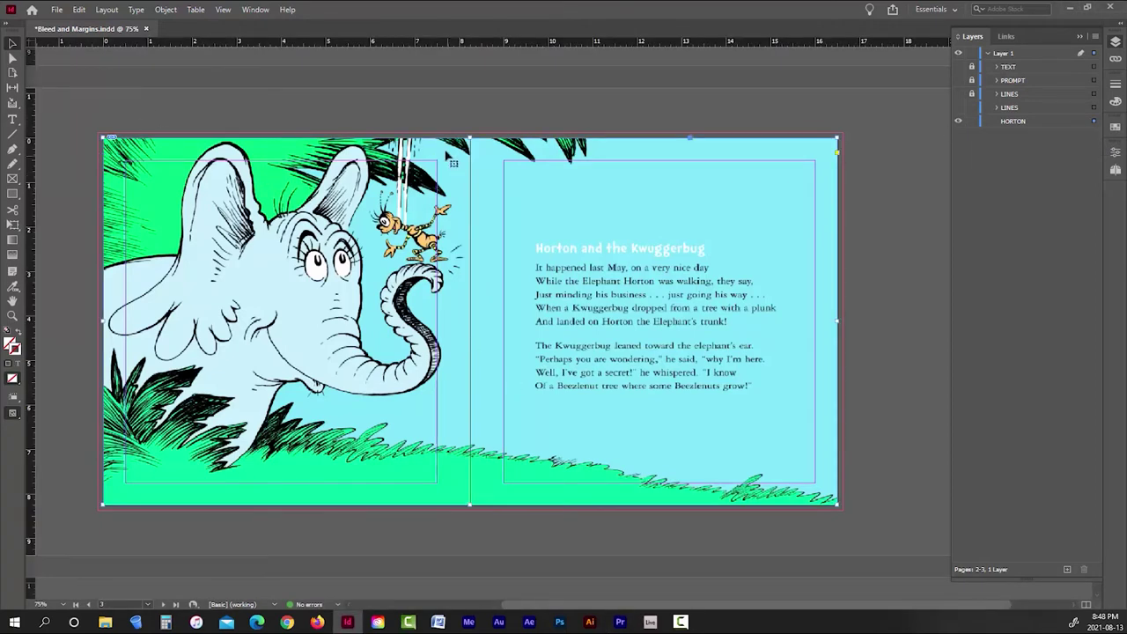
{"action": "left_click_drag", "start_coordinate": [470, 137], "coordinate": [470, 132]}
{"action": "left_click_drag", "start_coordinate": [470, 504], "coordinate": [470, 510]}
{"action": "left_click_drag", "start_coordinate": [837, 319], "coordinate": [843, 321]}
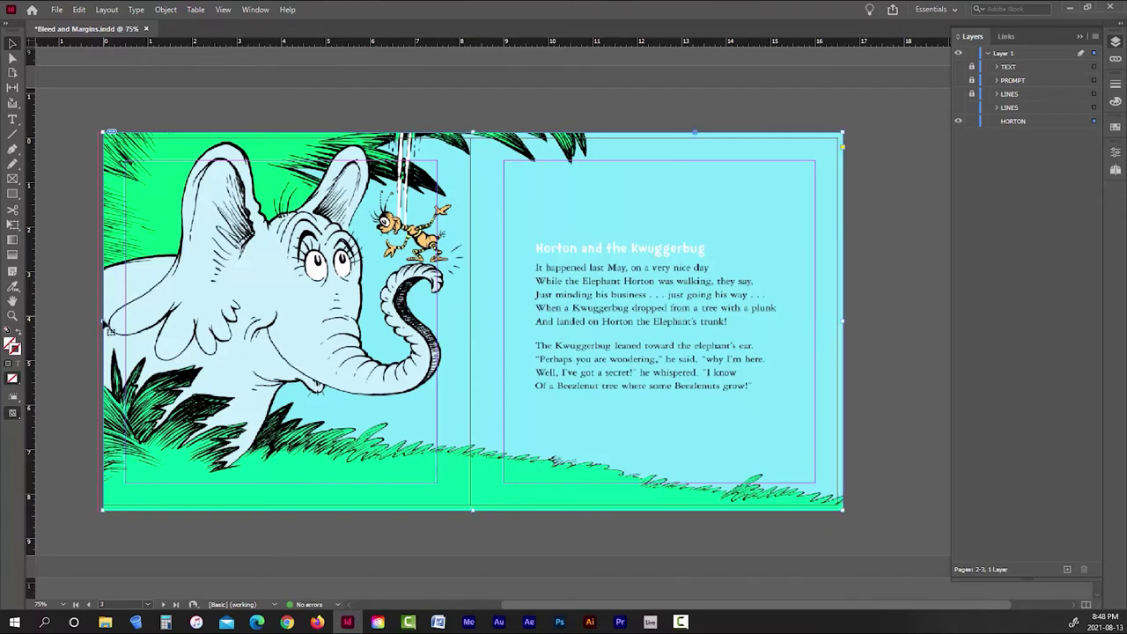
{"action": "left_click_drag", "start_coordinate": [104, 324], "coordinate": [97, 322]}
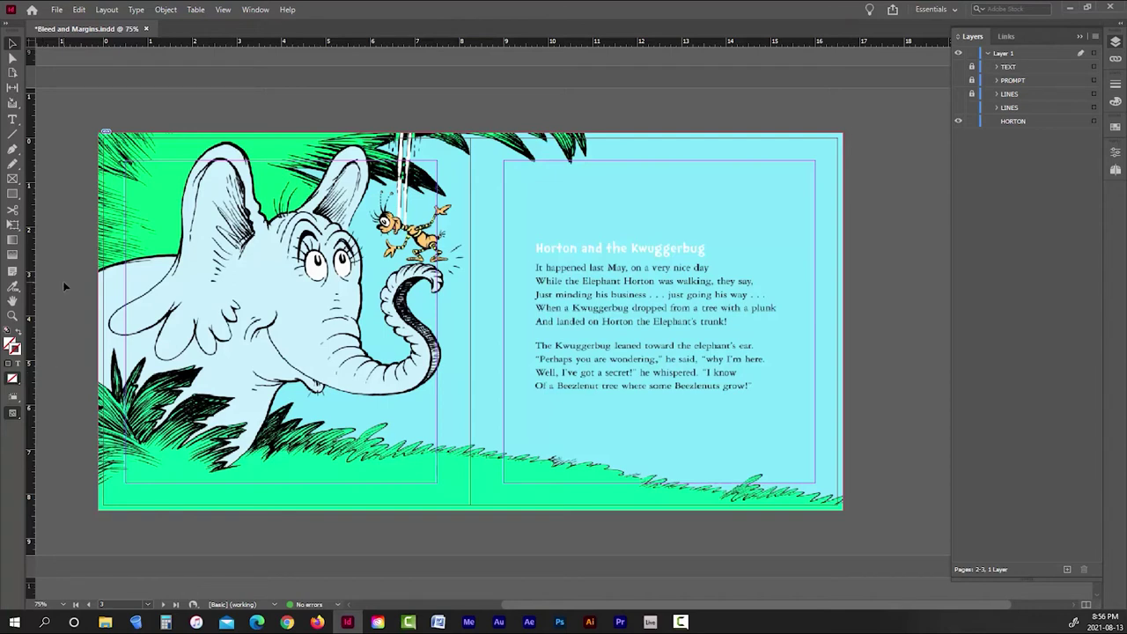
- Start a PDF export of the document, accepting the file name and location
{"action": "left_click", "coordinate": [55, 10]}
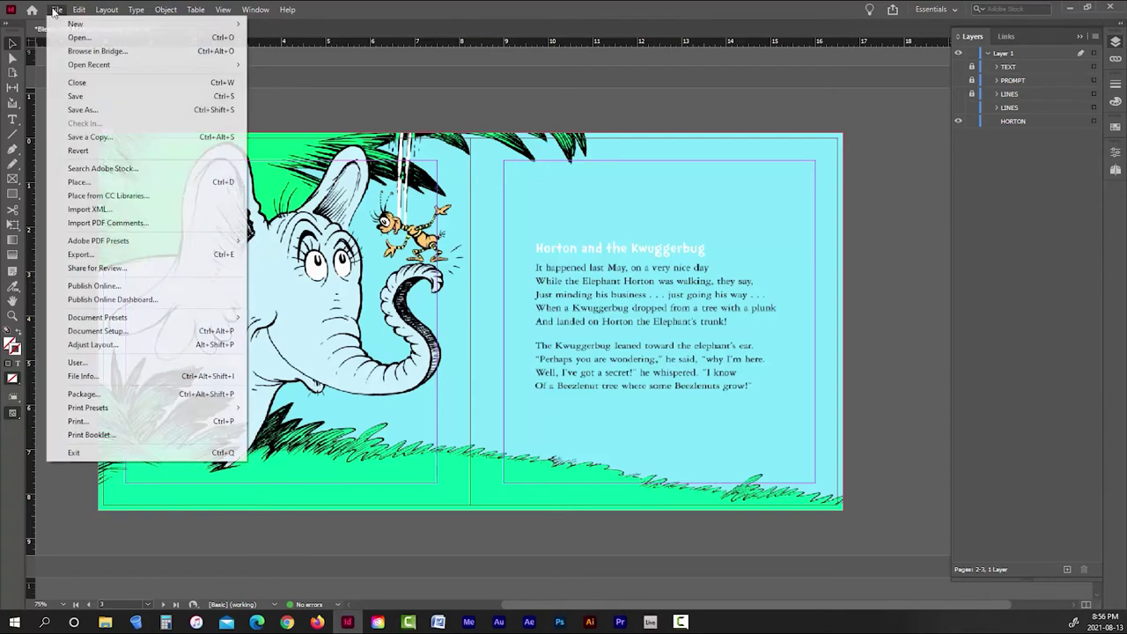
{"action": "left_click", "coordinate": [77, 254]}
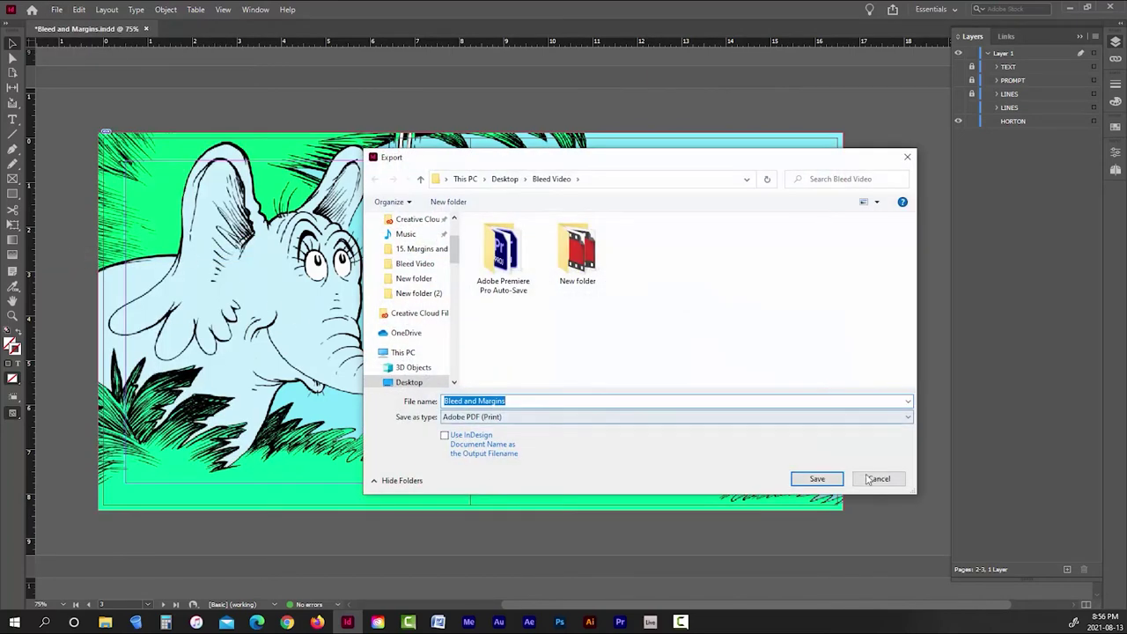
{"action": "left_click", "coordinate": [821, 481]}
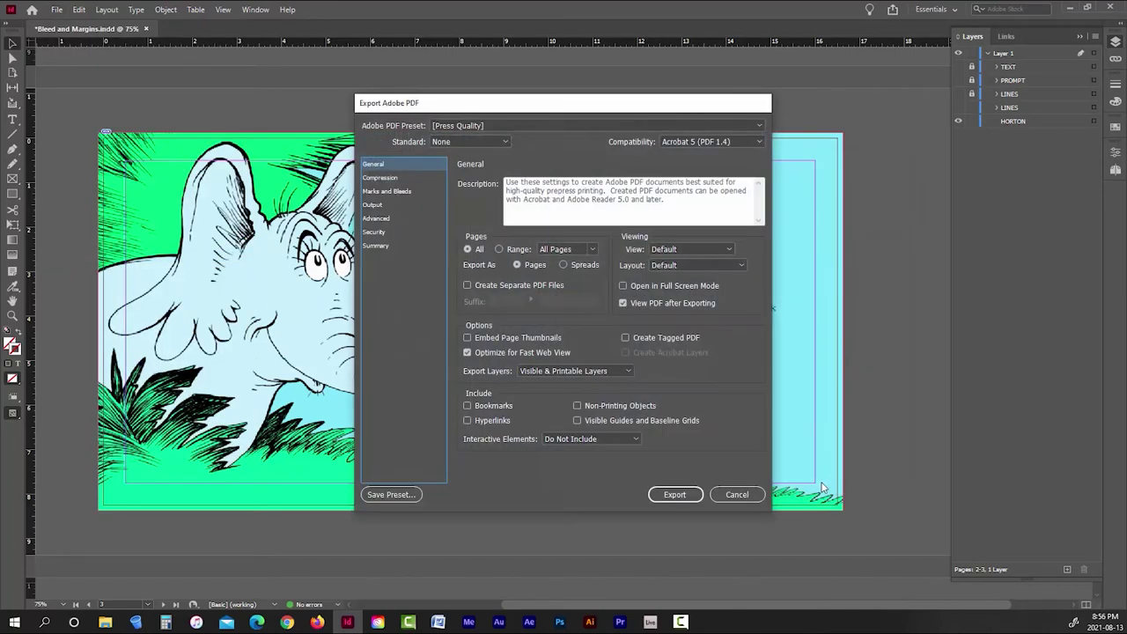
- Turn on Use Document Bleed Settings under Marks and Bleeds
{"action": "left_click", "coordinate": [395, 191]}
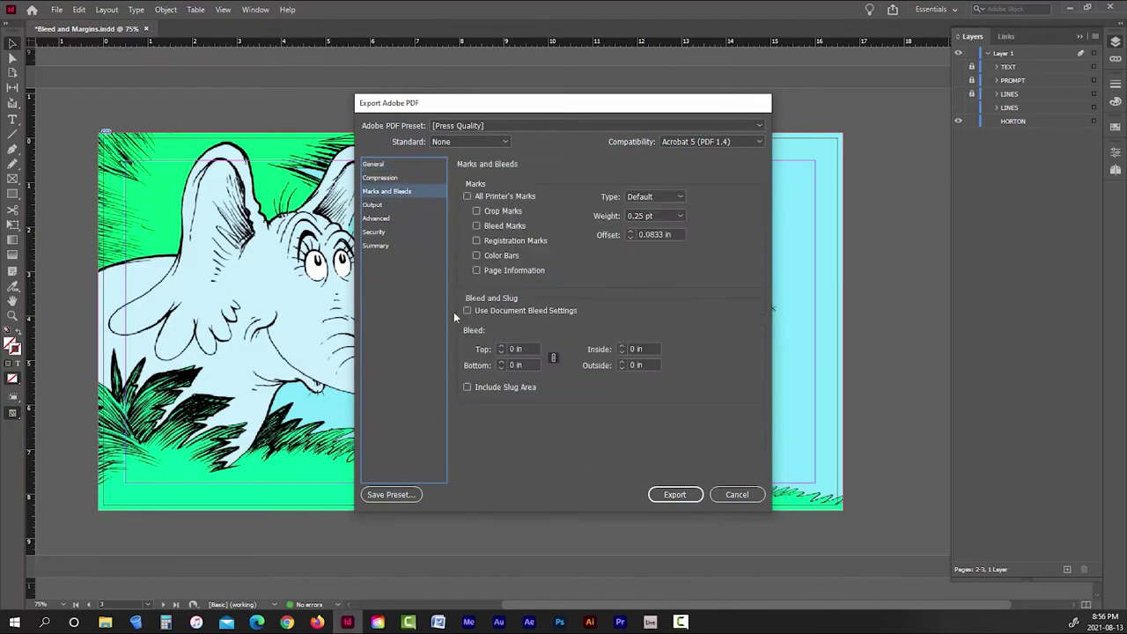
{"action": "left_click", "coordinate": [467, 311]}
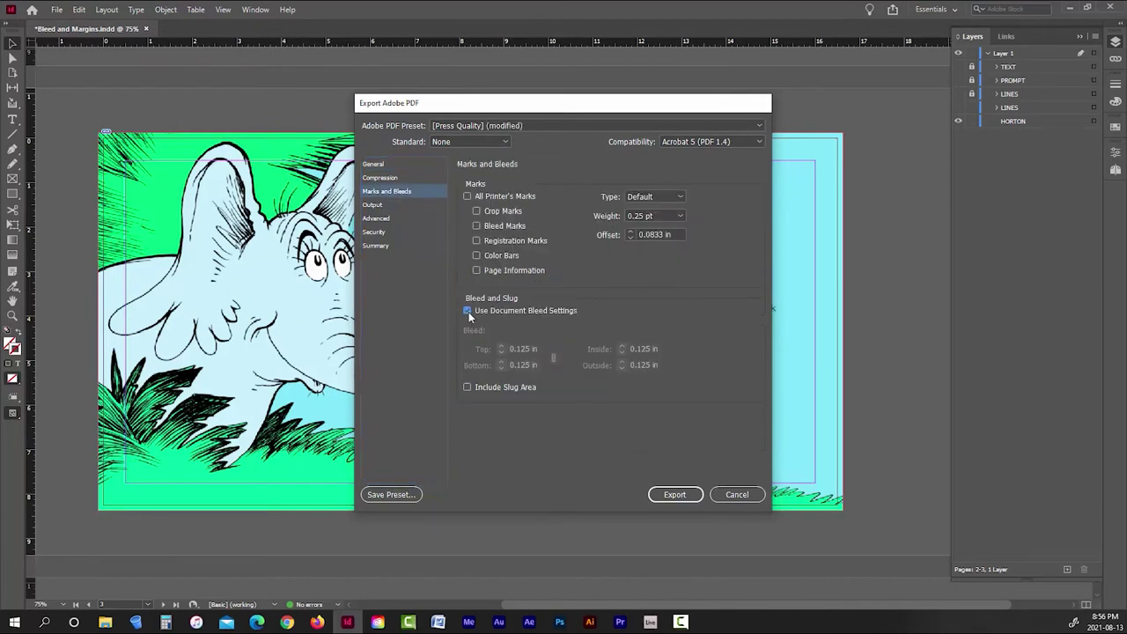
{"action": "left_click", "coordinate": [468, 312]}
{"action": "left_click", "coordinate": [468, 311]}
{"action": "left_click", "coordinate": [379, 164]}
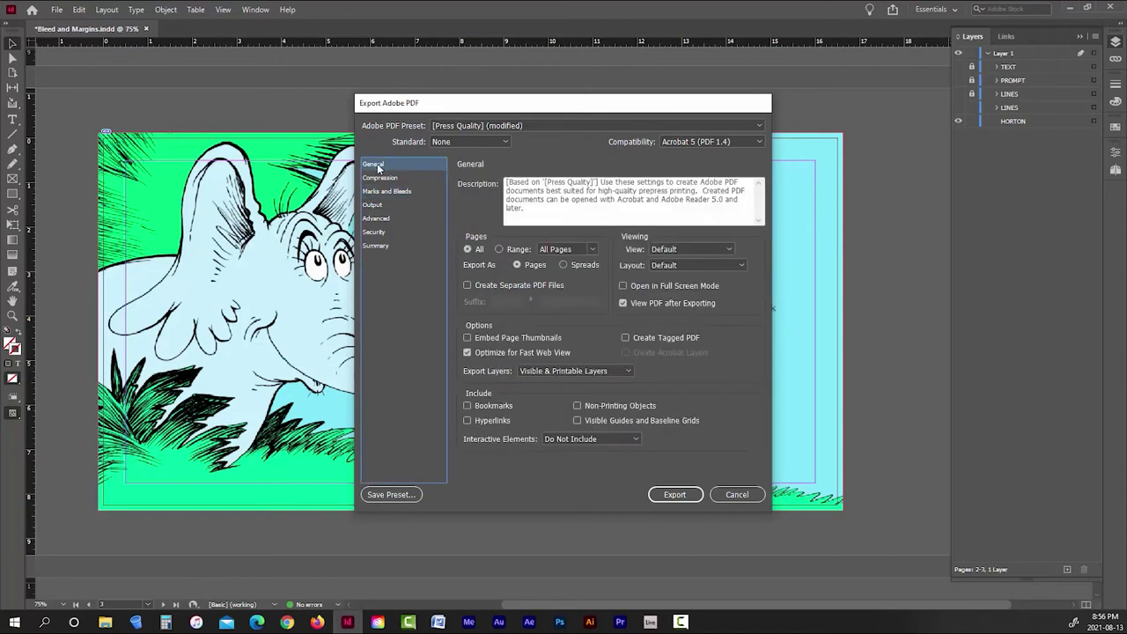
- Keep the Press Quality preset with single pages, and export the PDF
{"action": "left_click", "coordinate": [464, 128]}
{"action": "left_click", "coordinate": [467, 127]}
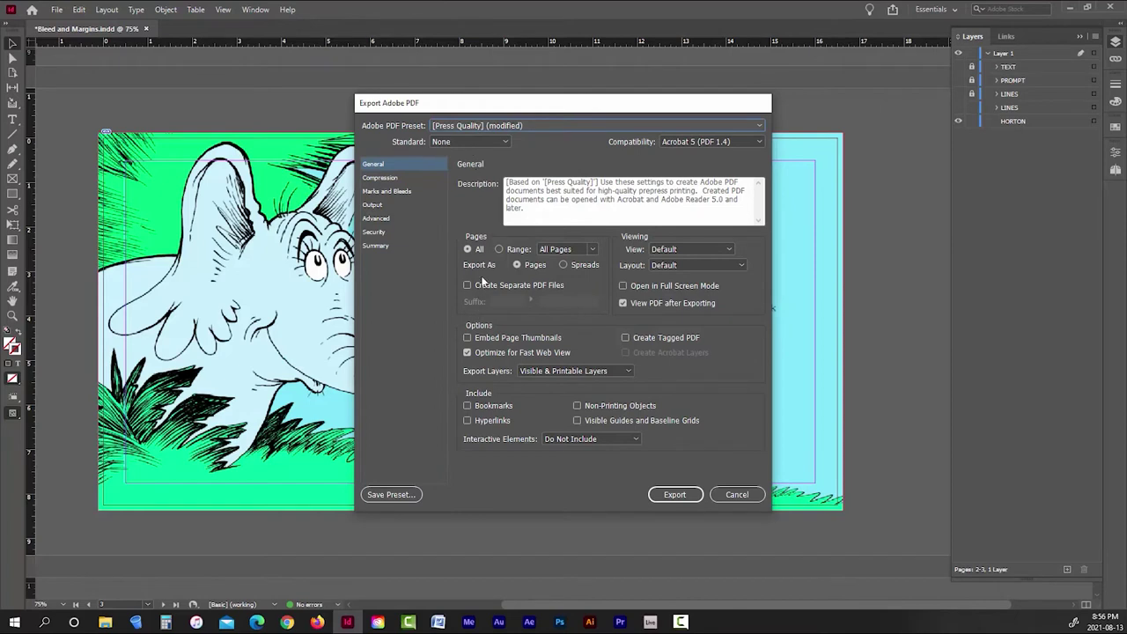
{"action": "left_click", "coordinate": [564, 265]}
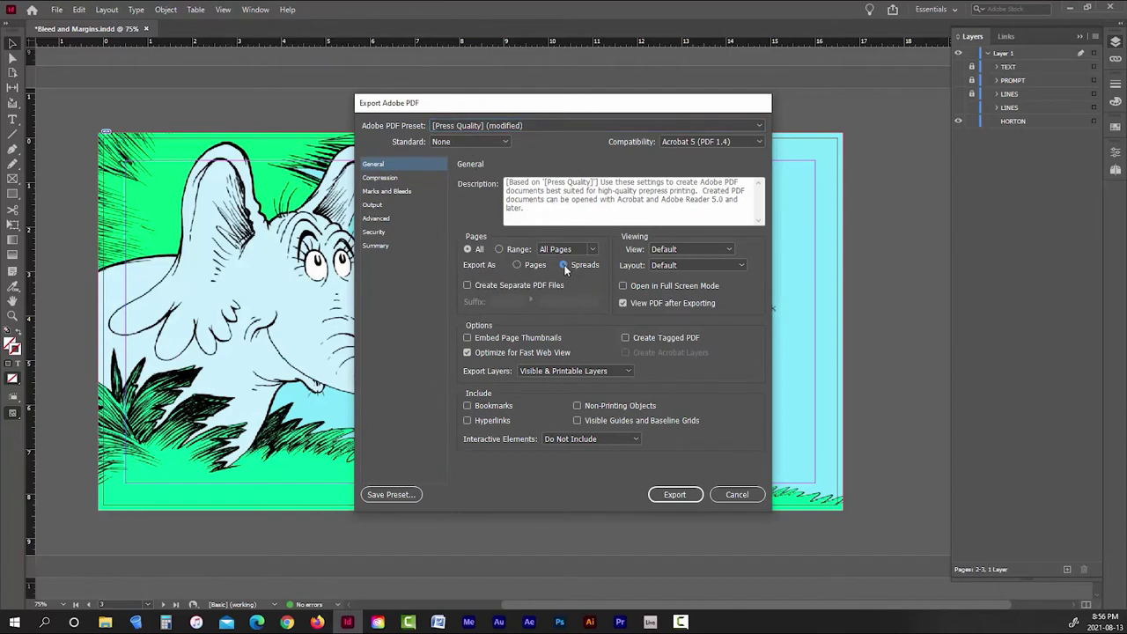
{"action": "left_click", "coordinate": [516, 265]}
{"action": "left_click", "coordinate": [664, 496]}
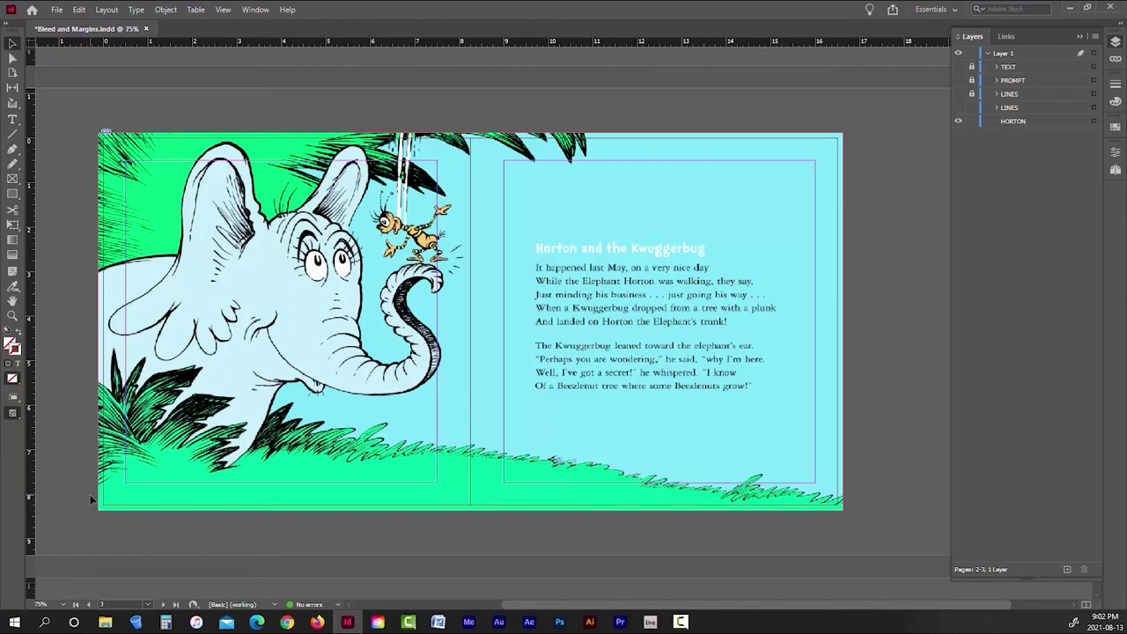
- Change the document bleed from 0.125 in to 0 in, then switch to the KDP page-size table
{"action": "left_click", "coordinate": [57, 9]}
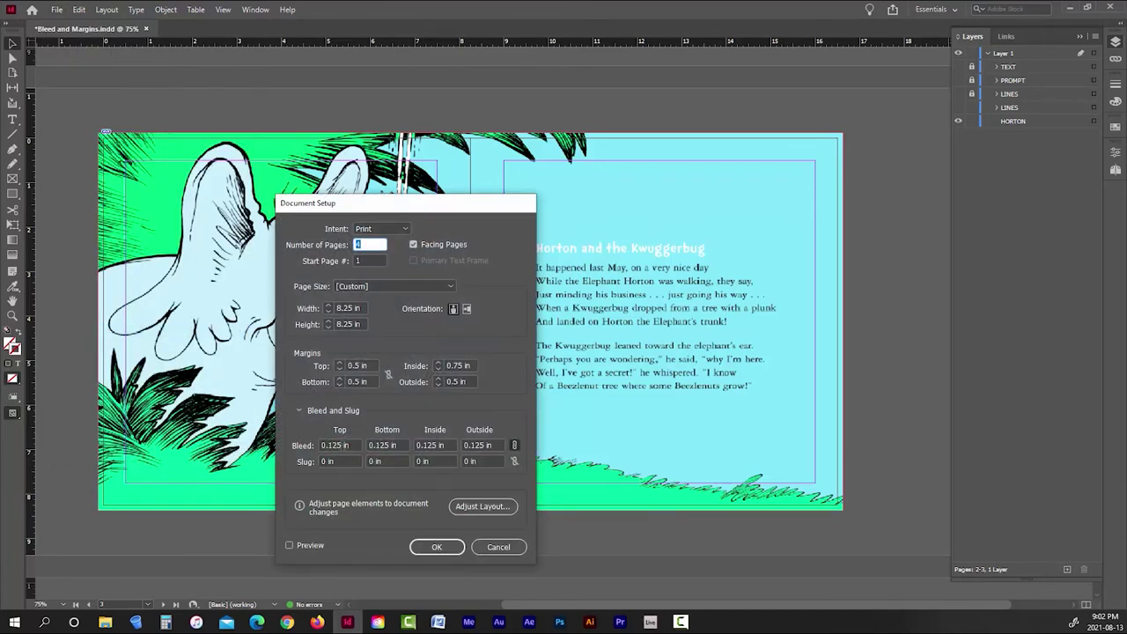
{"action": "left_click", "coordinate": [339, 444]}
{"action": "key", "text": "BackSpace"}
{"action": "key", "text": "BackSpace"}
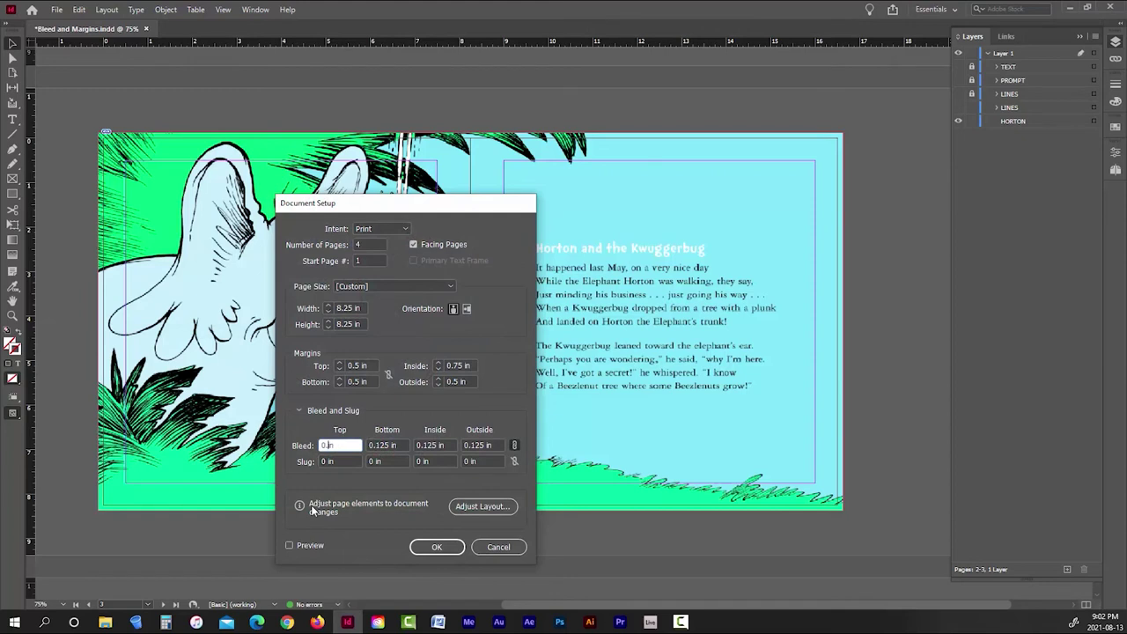
{"action": "type", "text": "0."}
{"action": "left_click", "coordinate": [434, 550]}
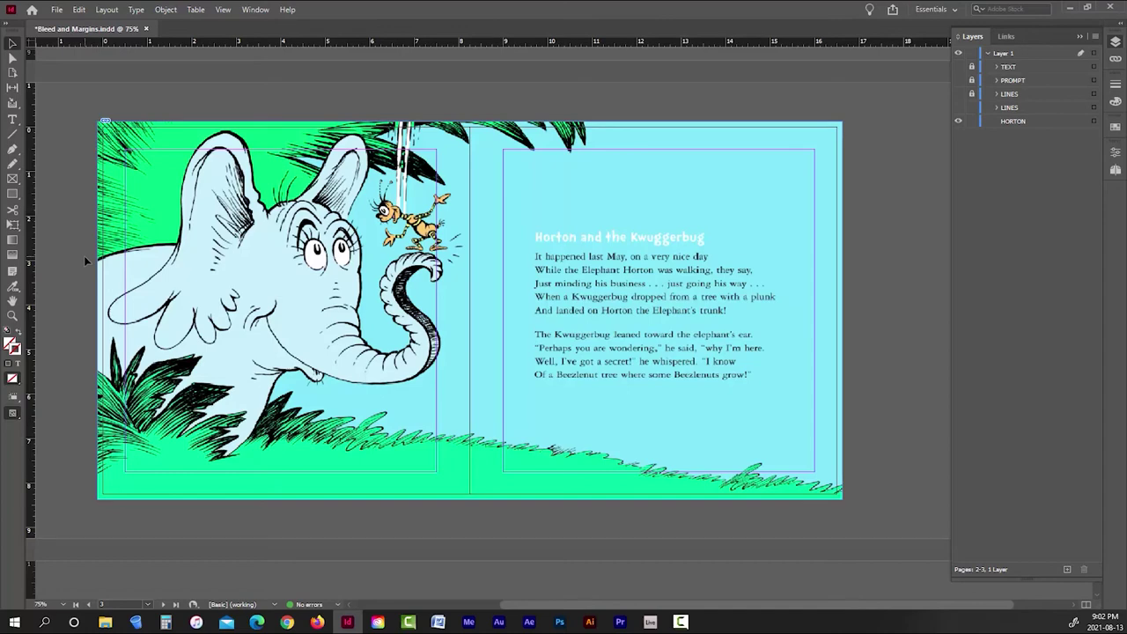
{"action": "left_click", "coordinate": [317, 621]}
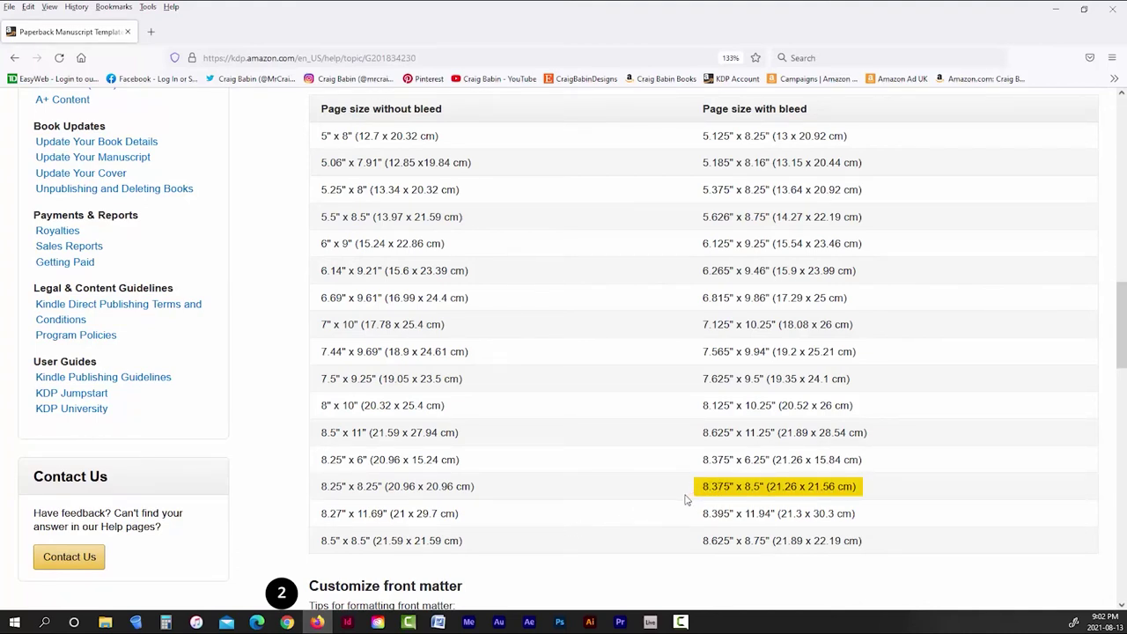
{"action": "left_click", "coordinate": [347, 621]}
- In Document Setup, set the page width to 8.375 in and height to 8.5 in
{"action": "left_click", "coordinate": [56, 11]}
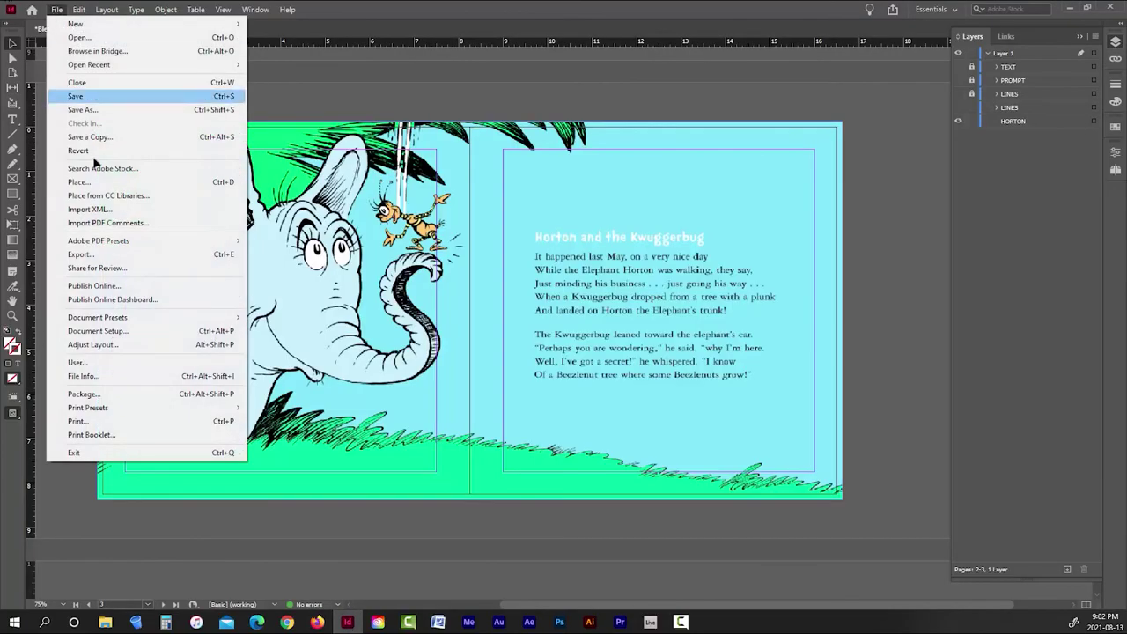
{"action": "left_click", "coordinate": [105, 331]}
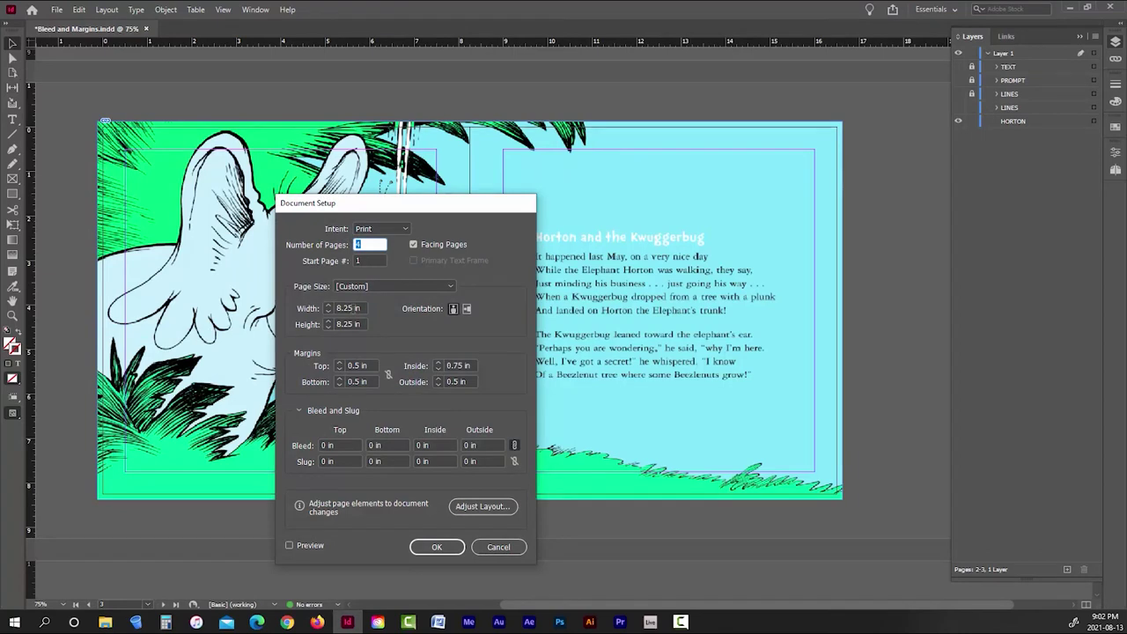
{"action": "left_click", "coordinate": [350, 313]}
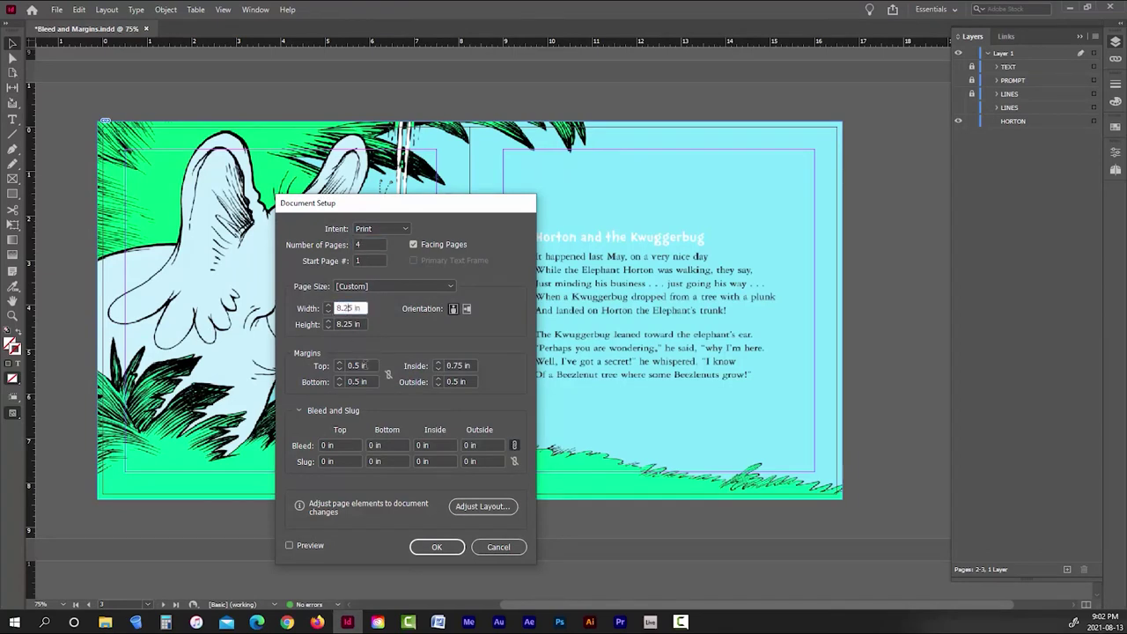
{"action": "key", "text": "BackSpace"}
{"action": "type", "text": "37"}
{"action": "key", "text": "Tab"}
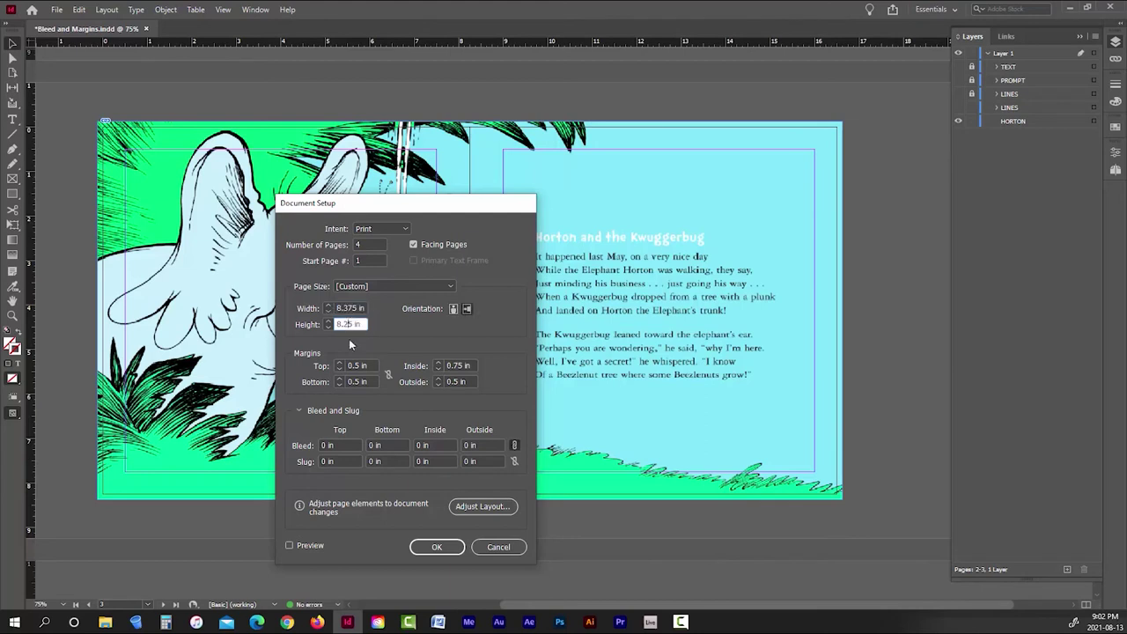
{"action": "left_click", "coordinate": [345, 324]}
{"action": "key", "text": "BackSpace"}
{"action": "left_click", "coordinate": [443, 547]}
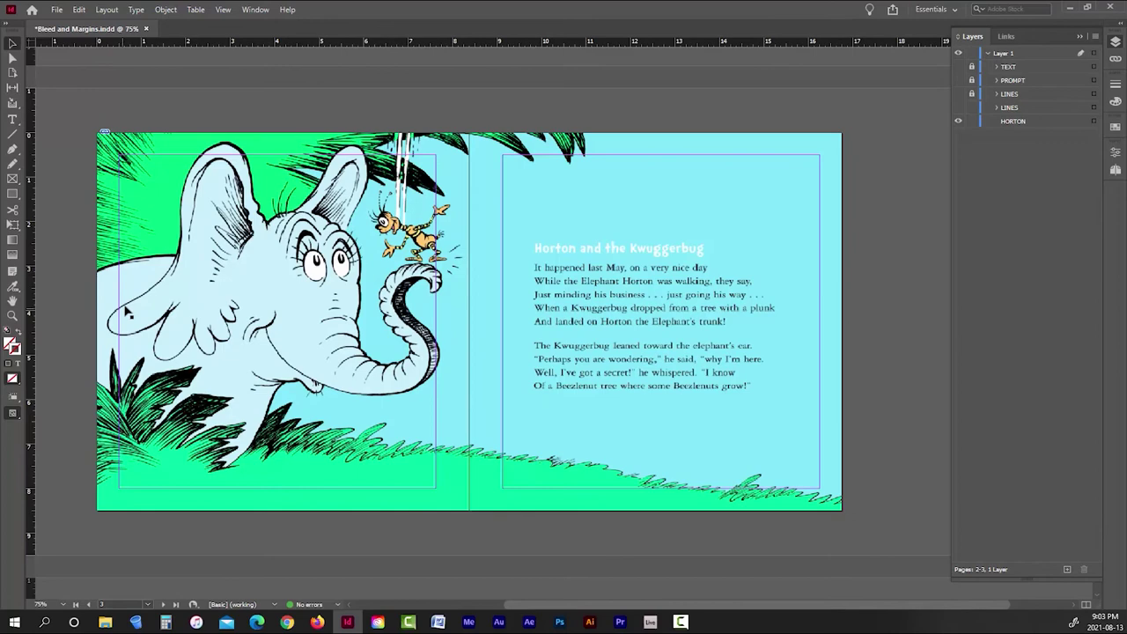
- Export the document to PDF with Use Document Bleed Settings unchecked, bleed 0 in
{"action": "left_click", "coordinate": [57, 9]}
{"action": "left_click", "coordinate": [80, 255]}
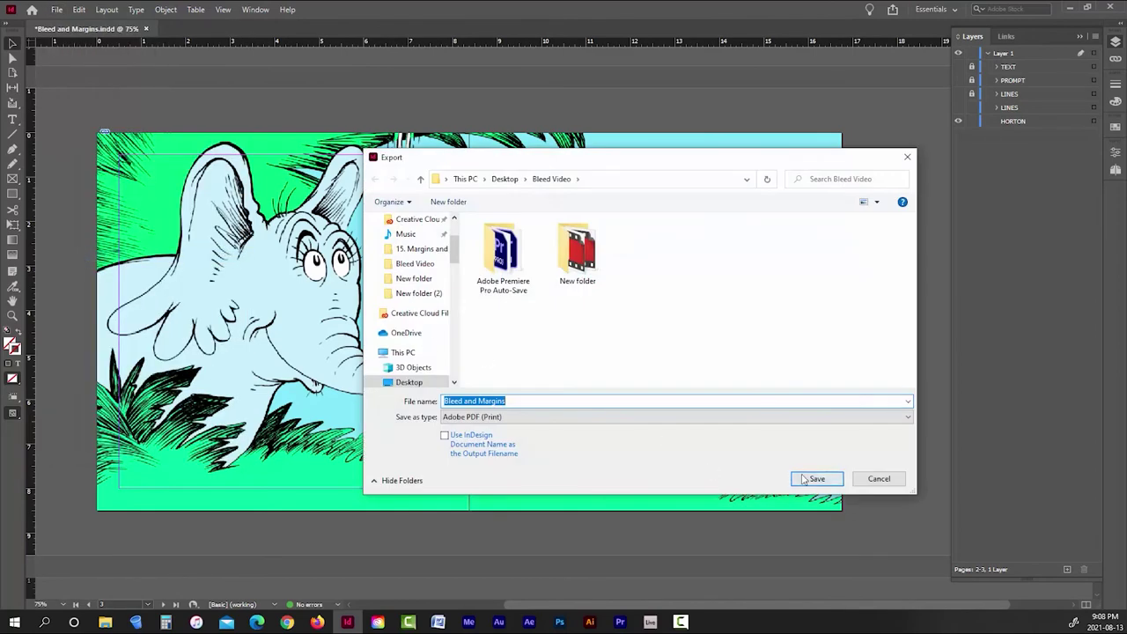
{"action": "left_click", "coordinate": [804, 479]}
{"action": "left_click", "coordinate": [400, 192]}
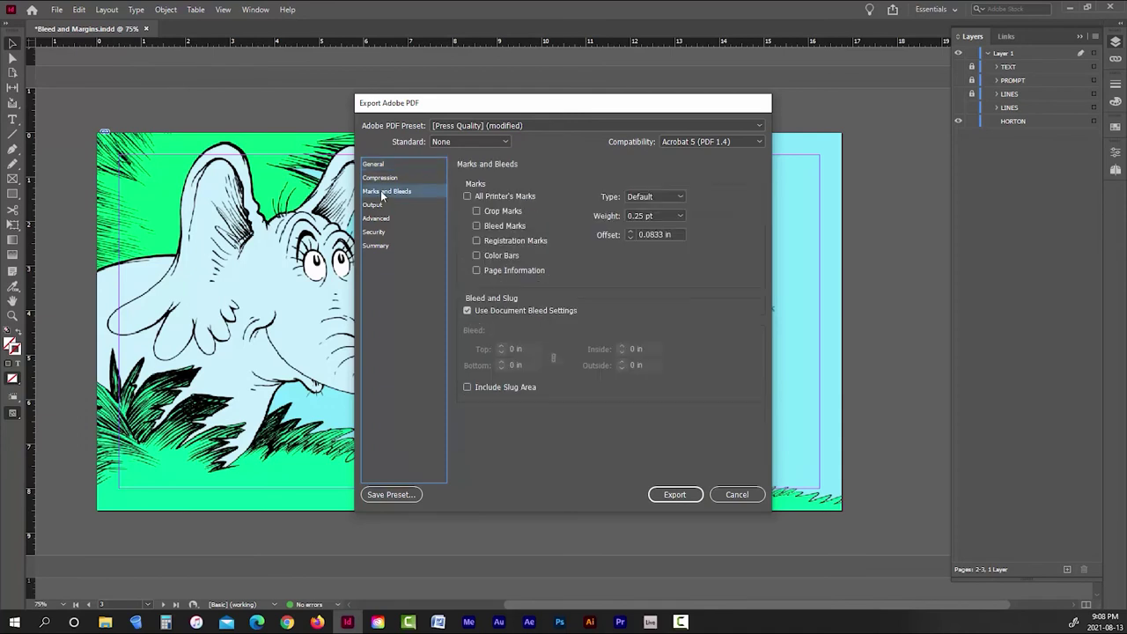
{"action": "left_click", "coordinate": [468, 310]}
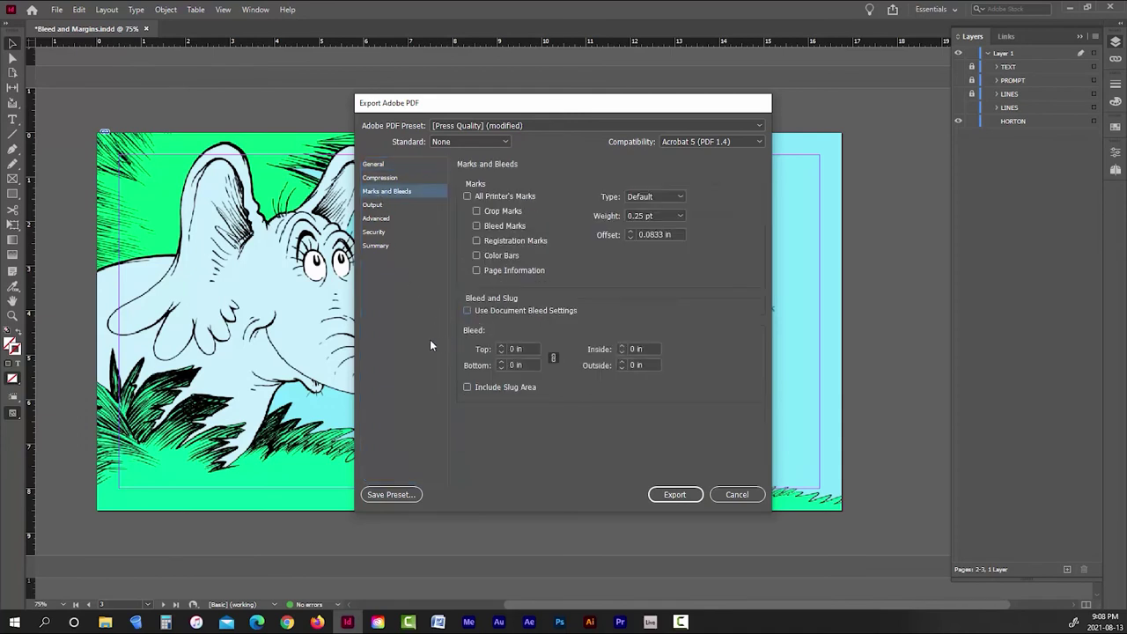
- Keep the Press Quality preset, export the resized spread, and go to KDP's content page
{"action": "left_click", "coordinate": [374, 164]}
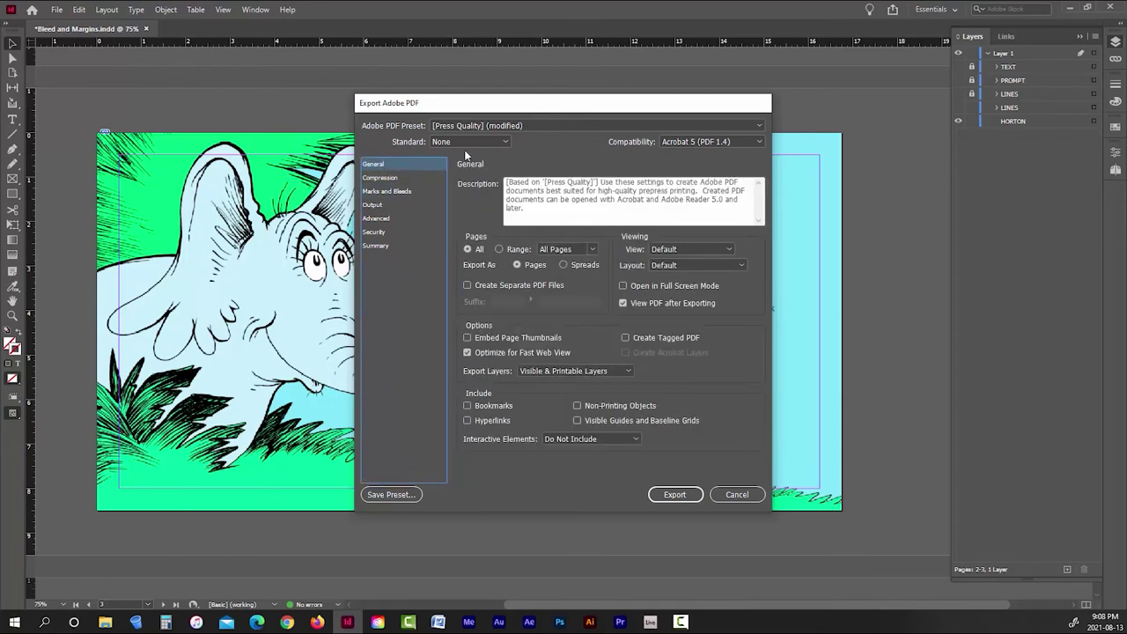
{"action": "left_click", "coordinate": [498, 124]}
{"action": "left_click", "coordinate": [473, 203]}
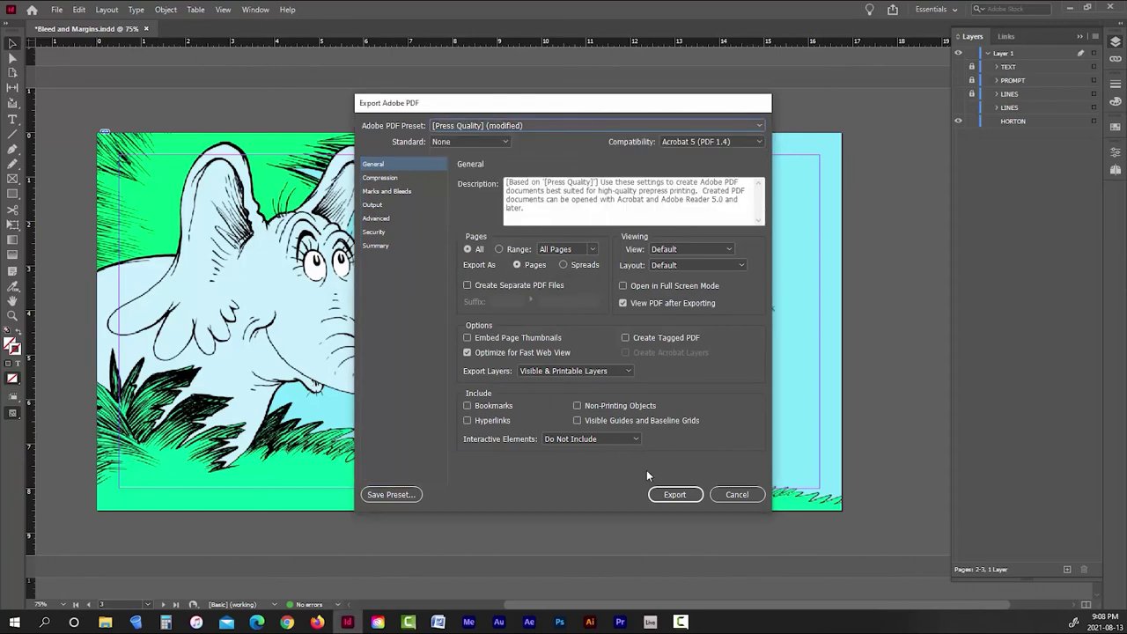
{"action": "left_click", "coordinate": [675, 494]}
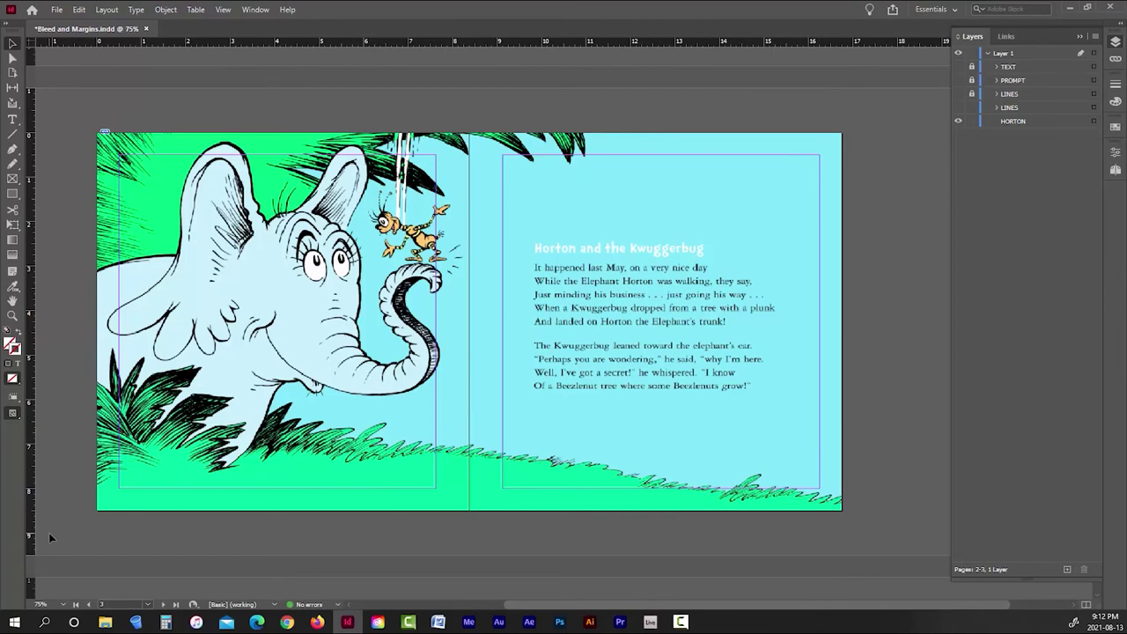
{"action": "left_click", "coordinate": [317, 621]}
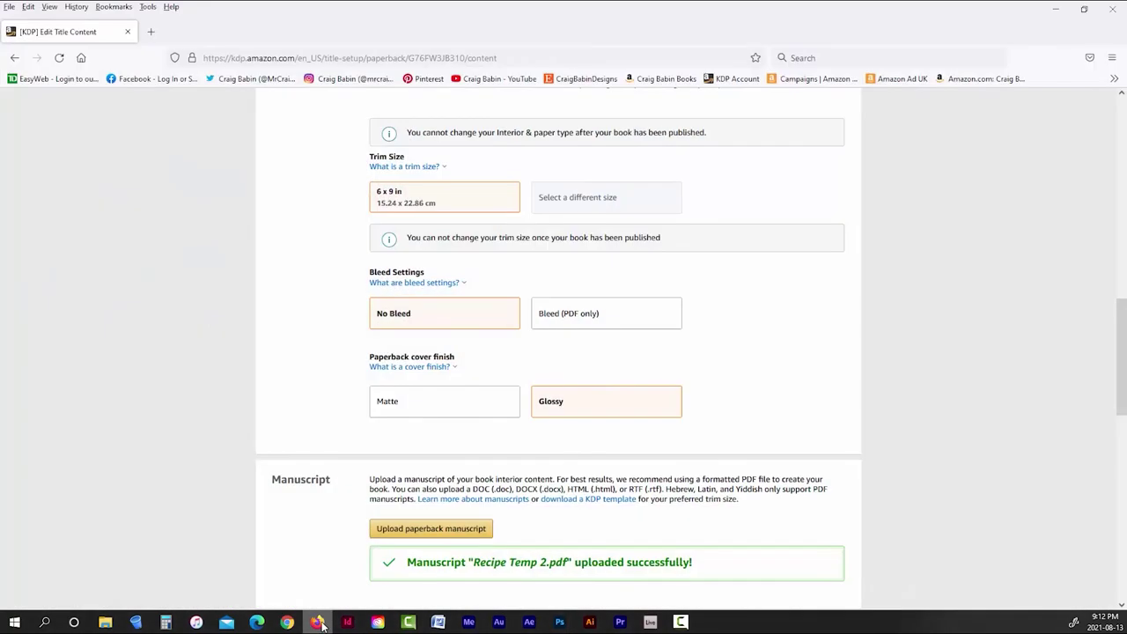
- Scroll KDP's paperback content page to the Trim Size and Bleed Settings section
{"action": "scroll", "coordinate": [271, 370], "scroll_direction": "up", "scroll_amount": 1}
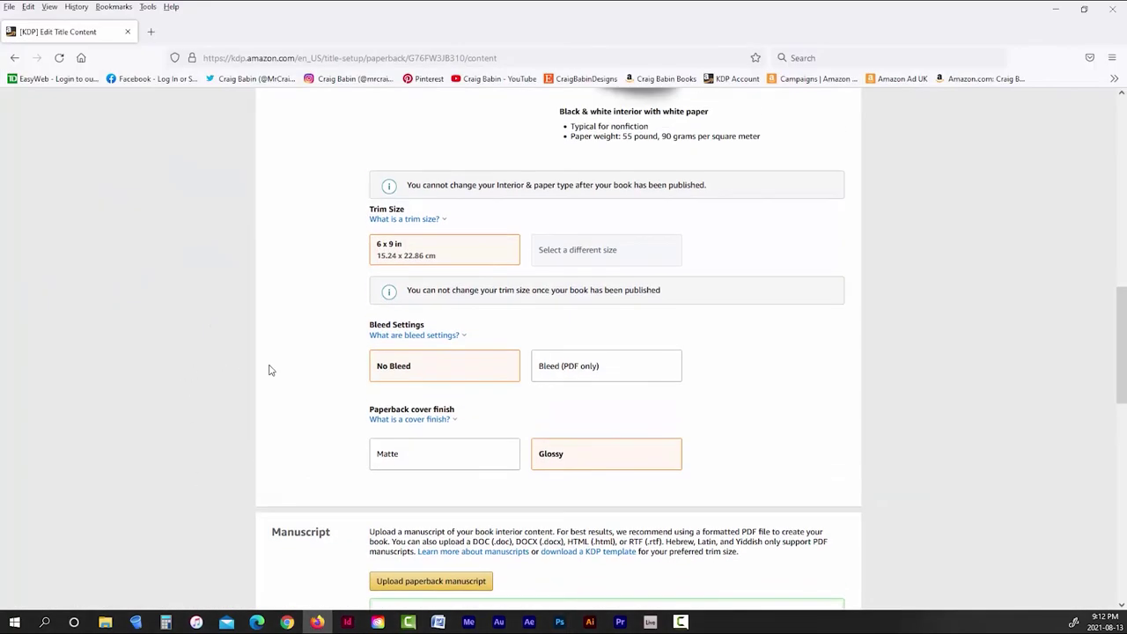